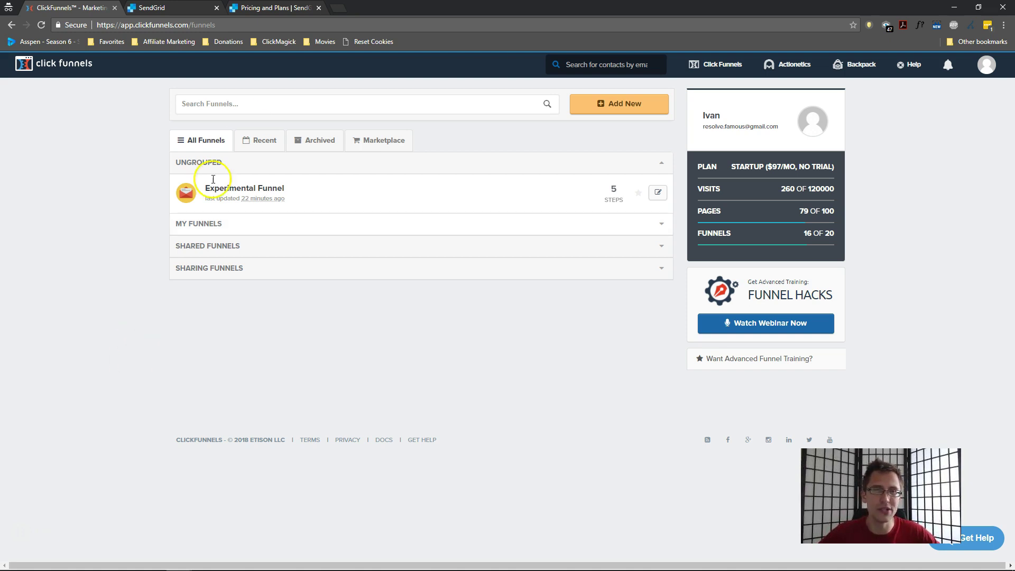
Review the Free, Essentials, Pro and Premier plans on the SendGrid pricing page and close the page
left_click(275, 7)
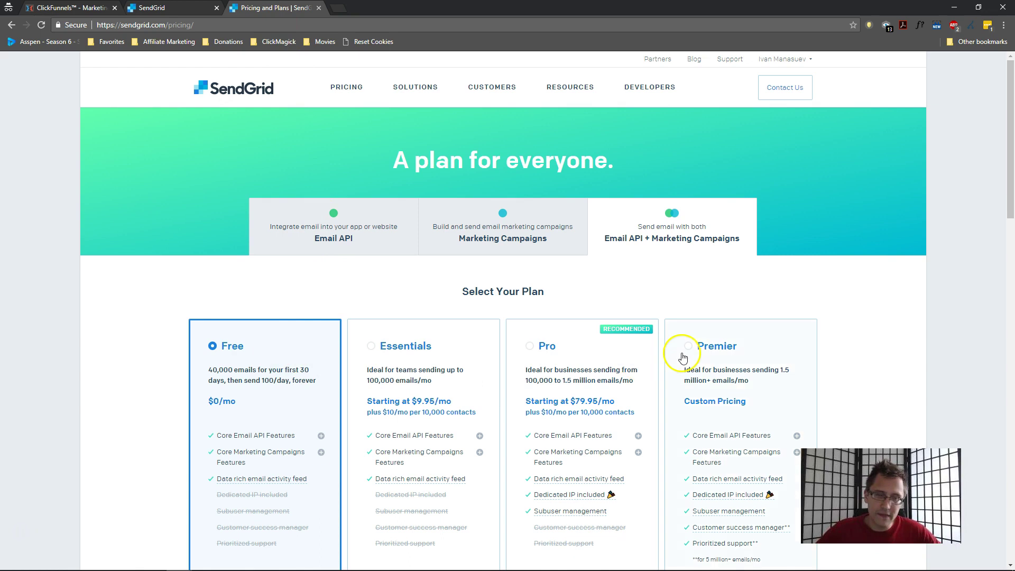
scroll(376, 337, "down", 4)
scroll(376, 338, "up", 1)
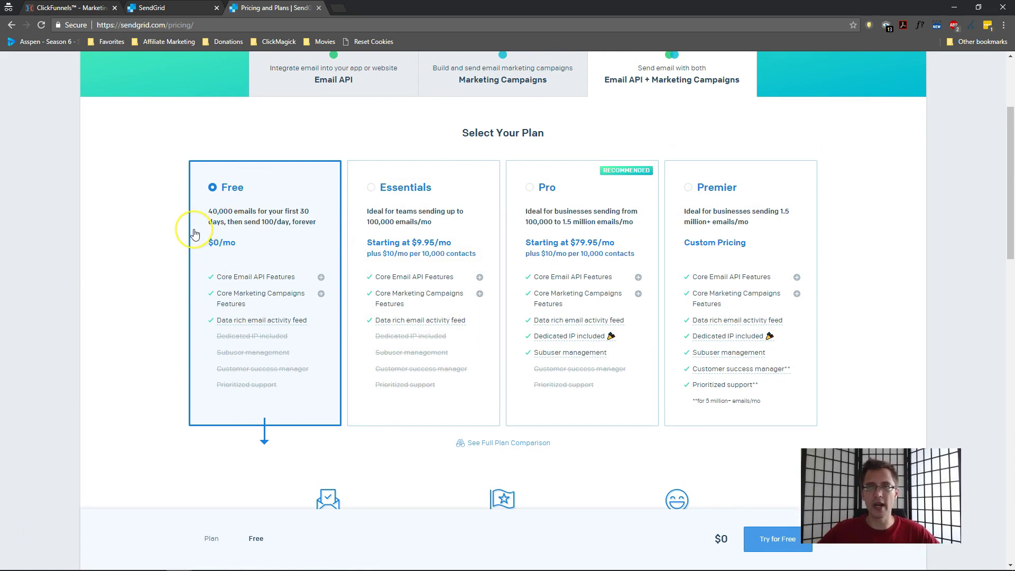
scroll(192, 228, "up", 2)
scroll(167, 295, "down", 1)
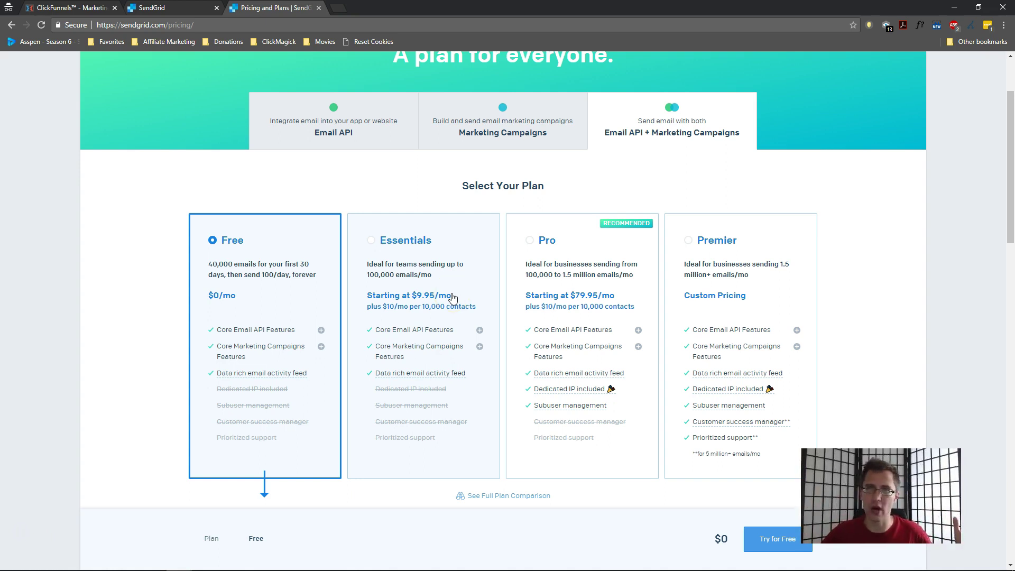
left_click(459, 277)
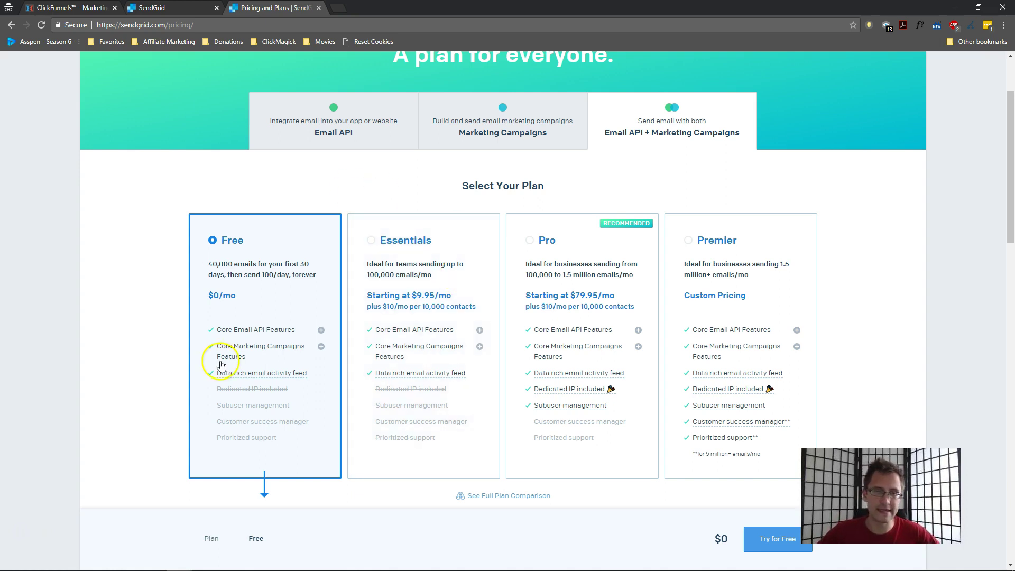
scroll(285, 333, "down", 4)
scroll(340, 344, "down", 3)
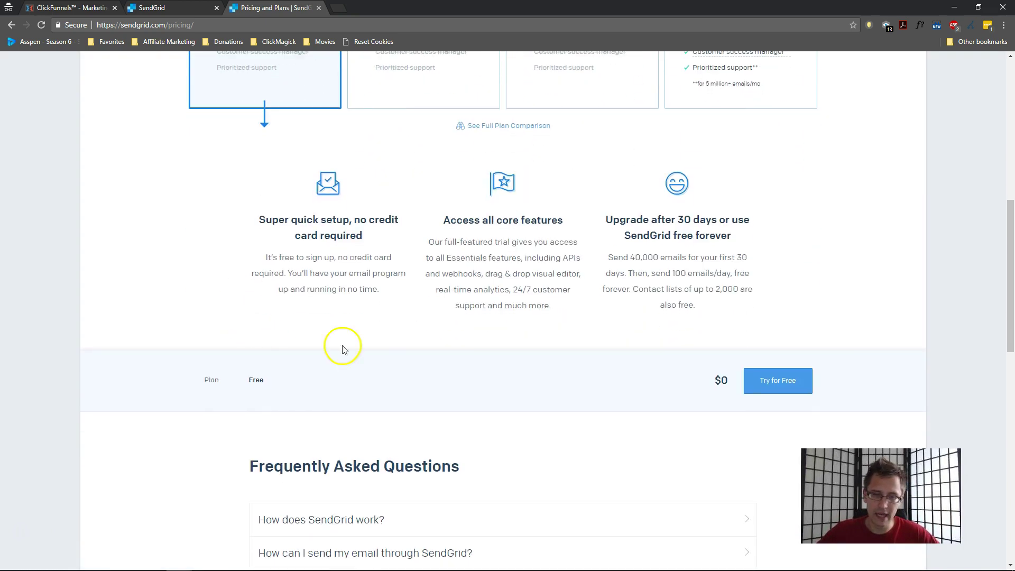
scroll(529, 353, "up", 5)
scroll(529, 353, "up", 4)
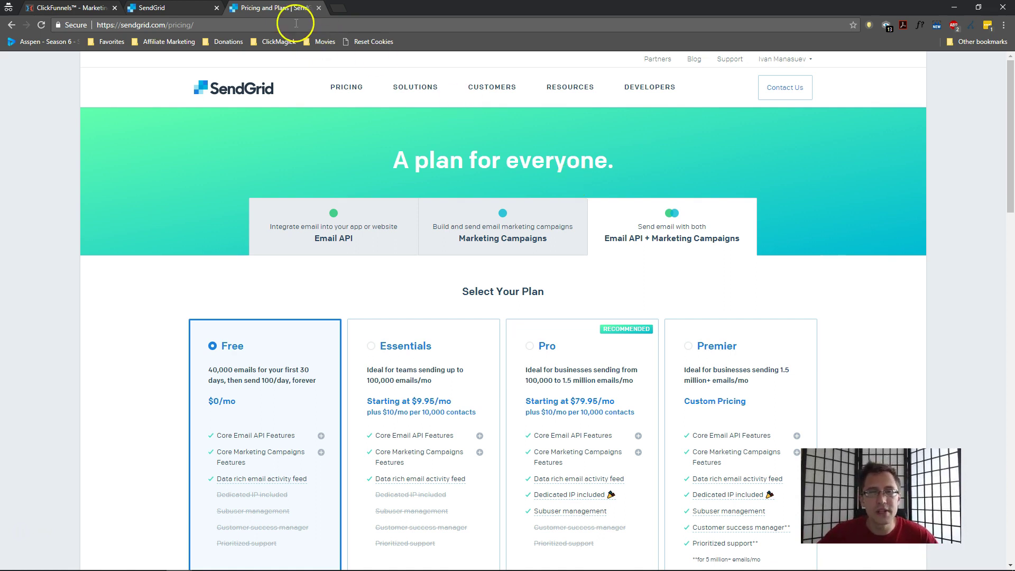
left_click(318, 8)
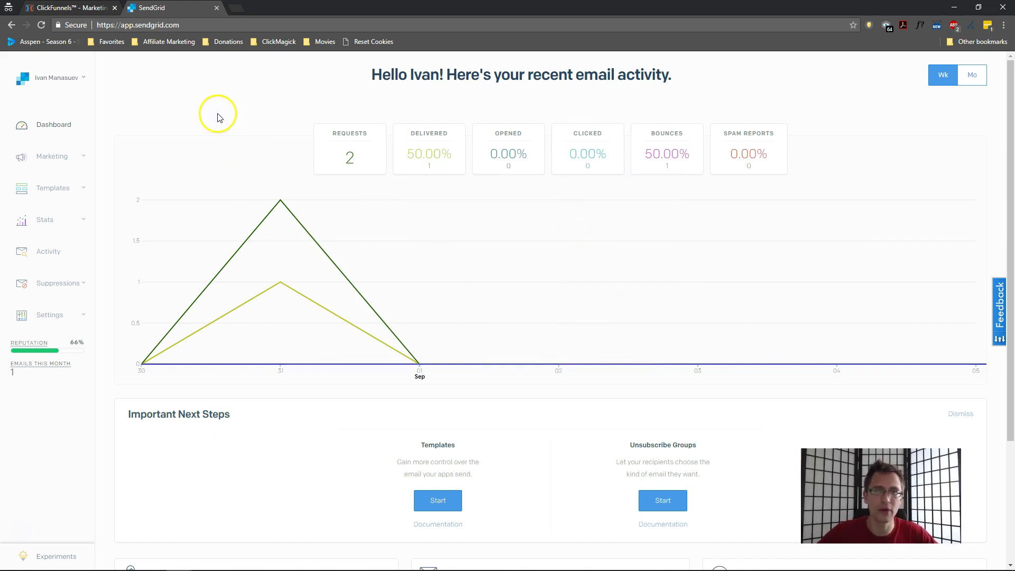
Switch to ClickFunnels and open the settings of the Send Emails configuration in the account's SMTP settings
left_click(87, 7)
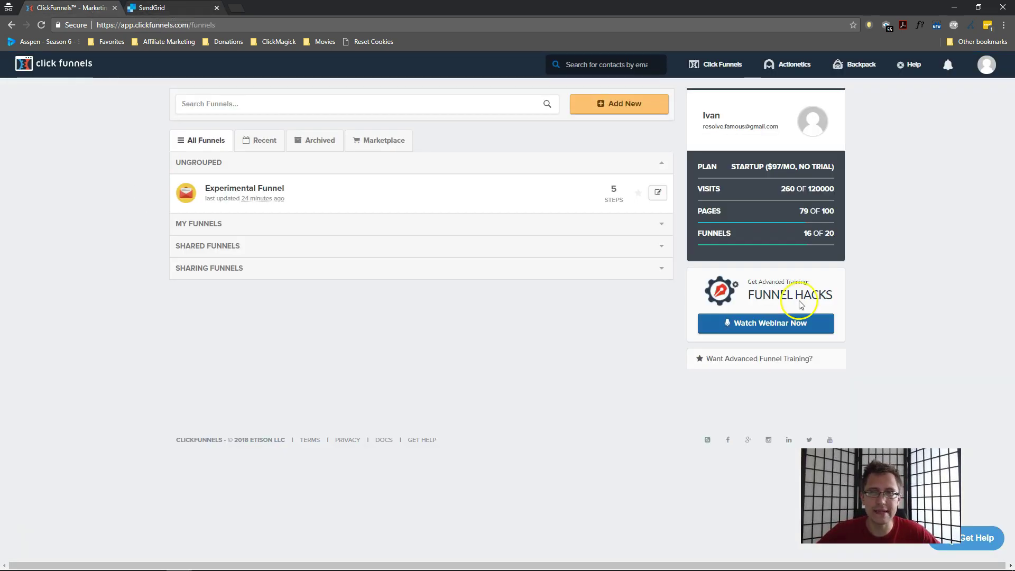
mouse_move(988, 70)
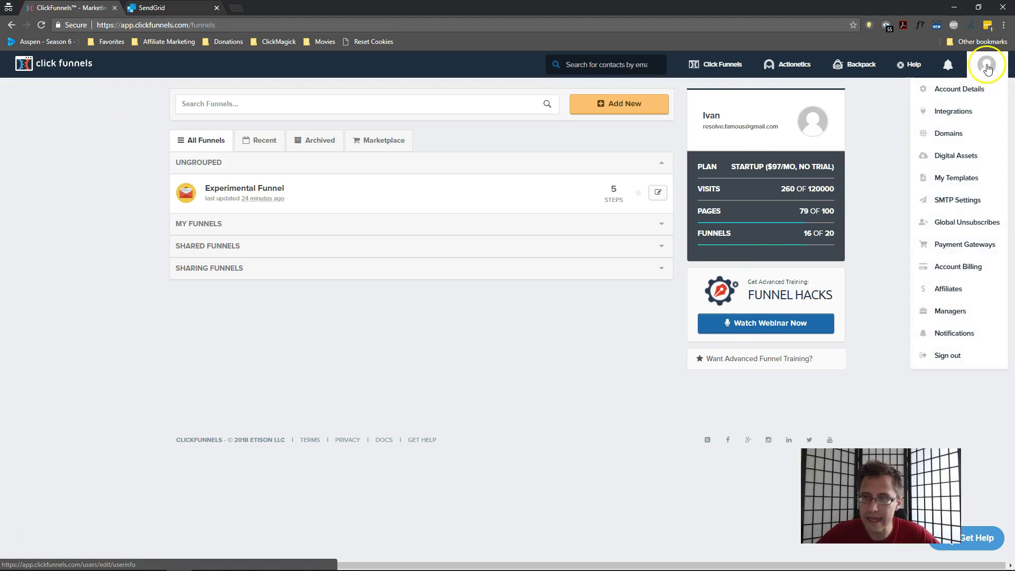
left_click(990, 204)
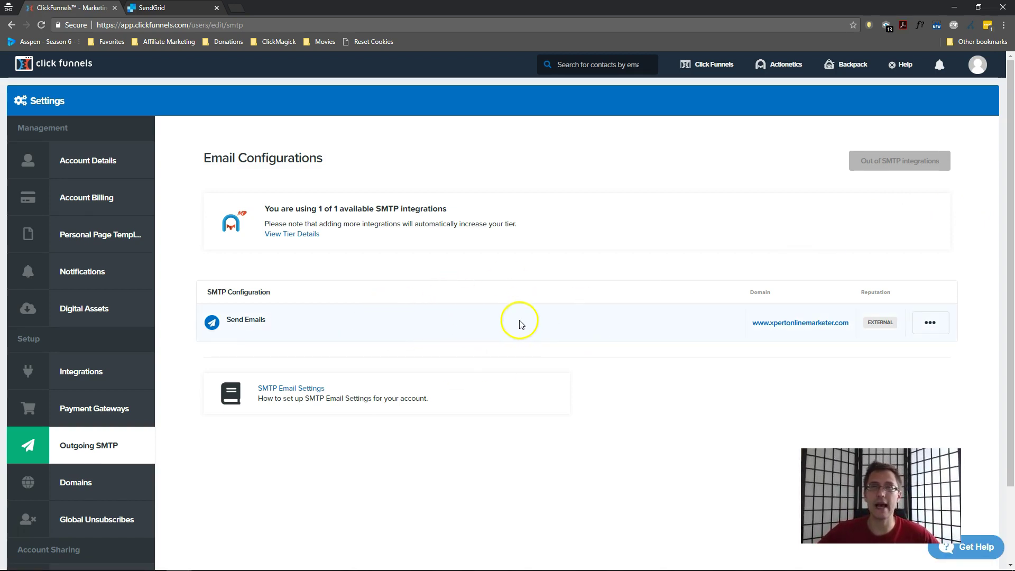
left_click(549, 296)
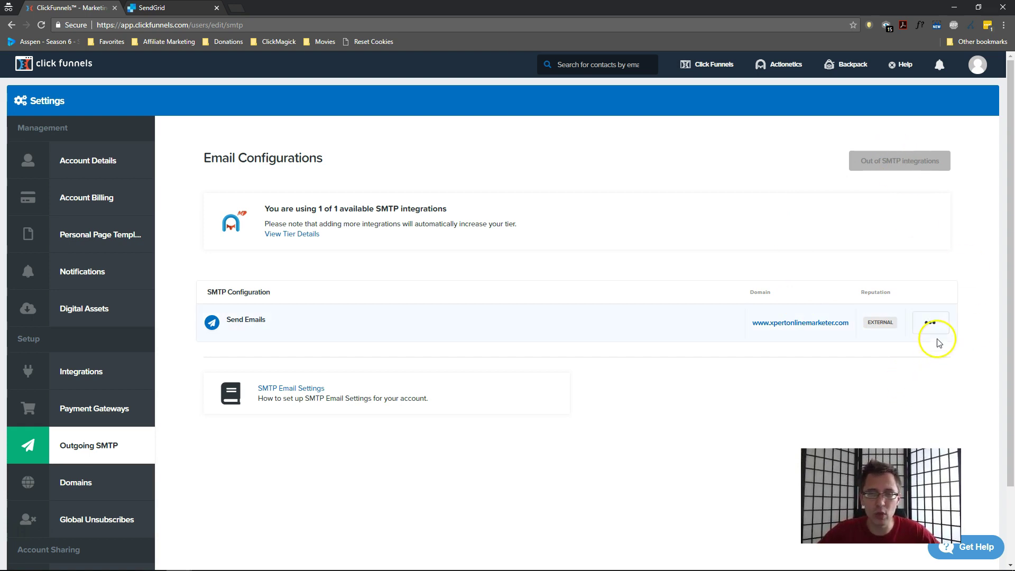
left_click(937, 321)
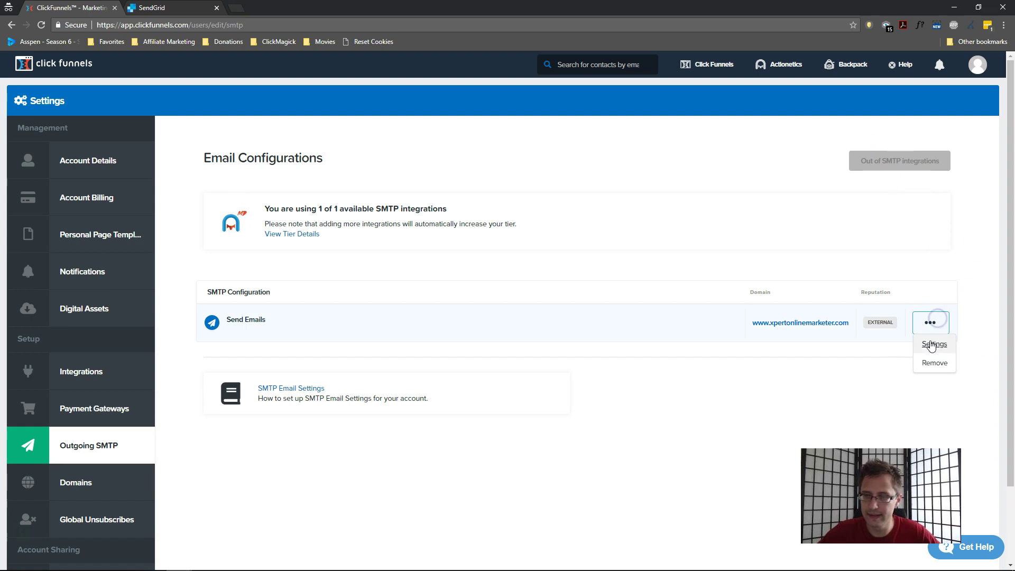
left_click(934, 343)
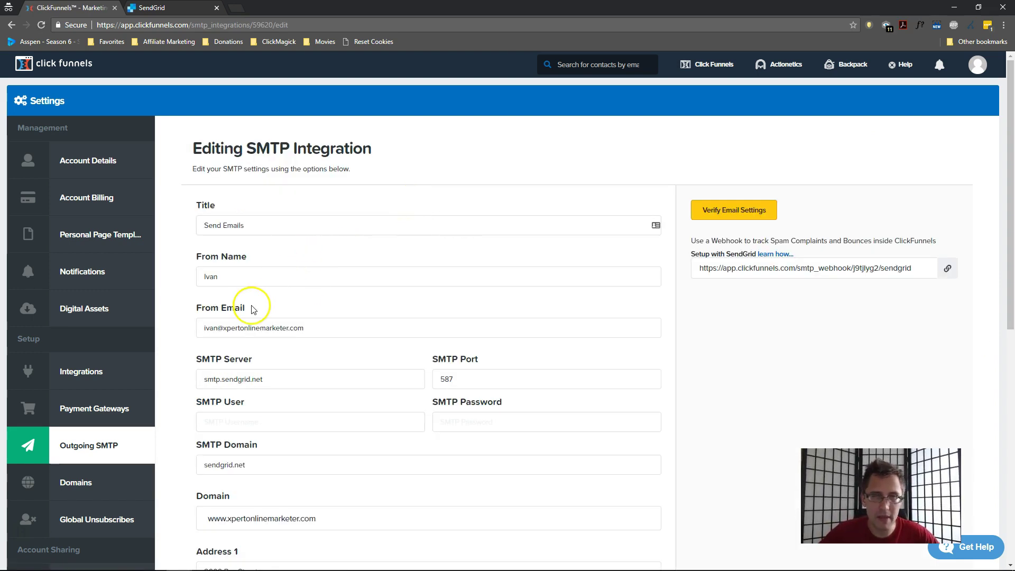
Examine the Title field of the SMTP integration
double_click(236, 226)
triple_click(239, 229)
left_click(274, 208)
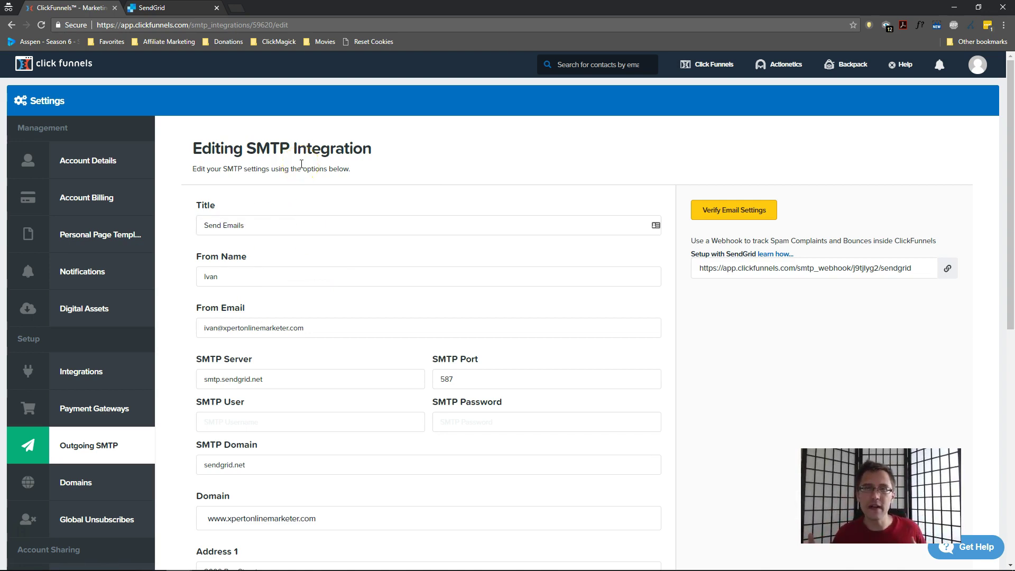
triple_click(257, 230)
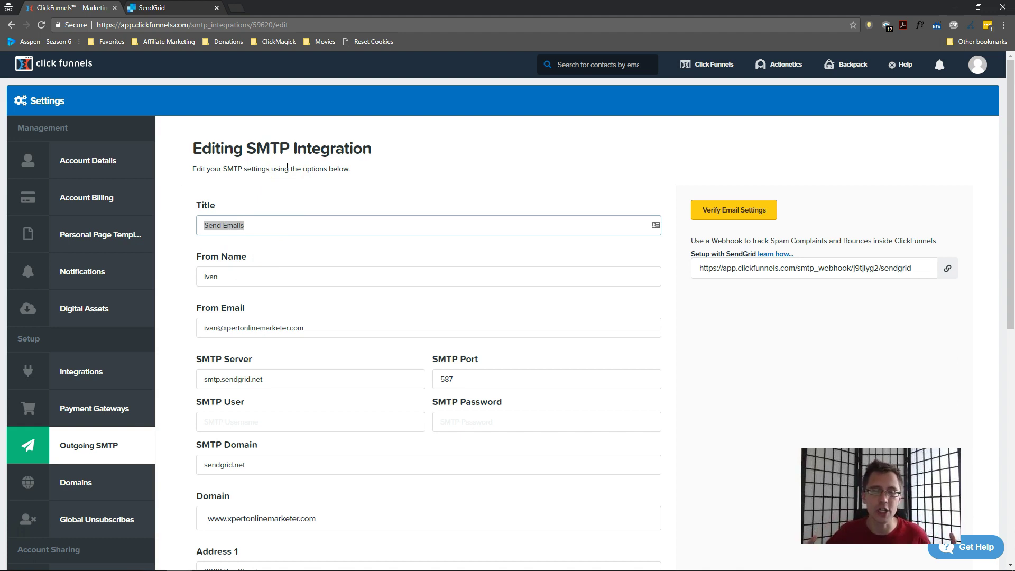
triple_click(287, 218)
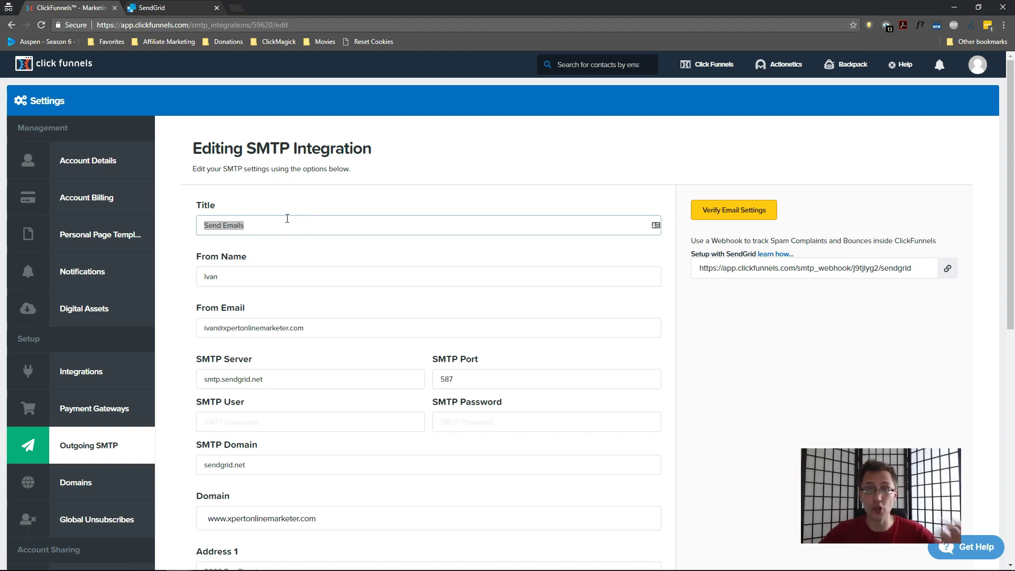
triple_click(235, 275)
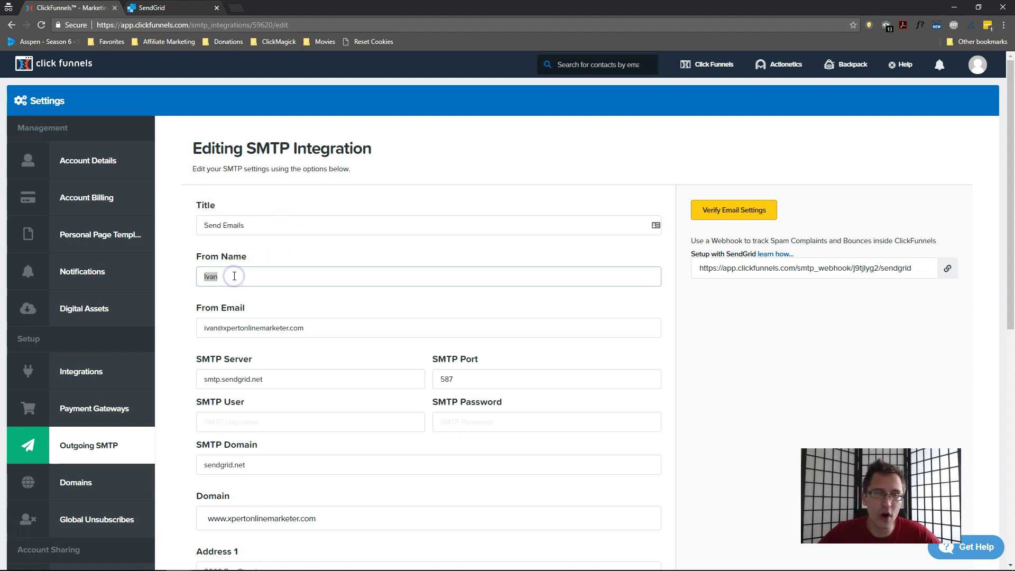
left_click(234, 276)
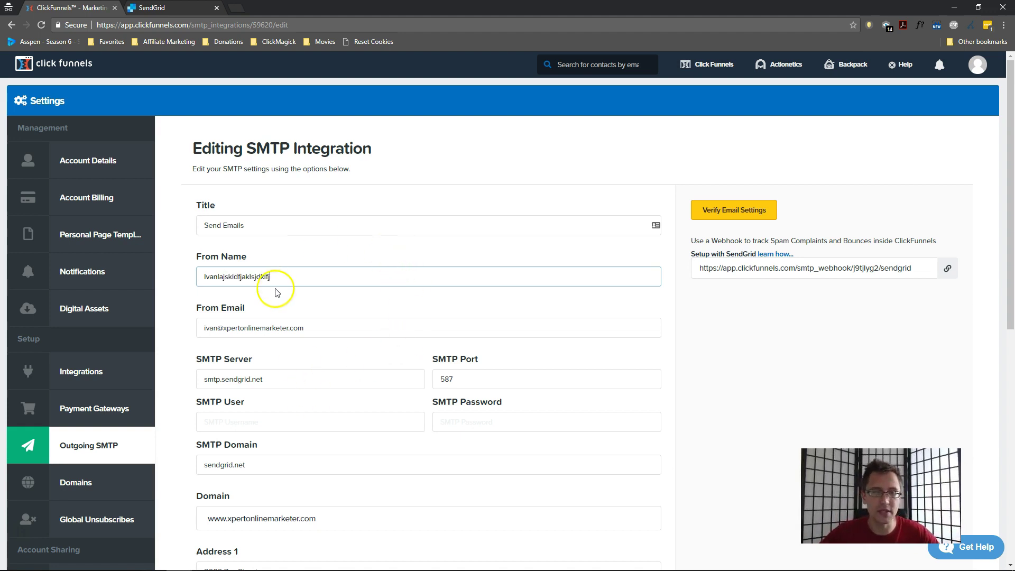
left_click_drag(271, 278, 218, 278)
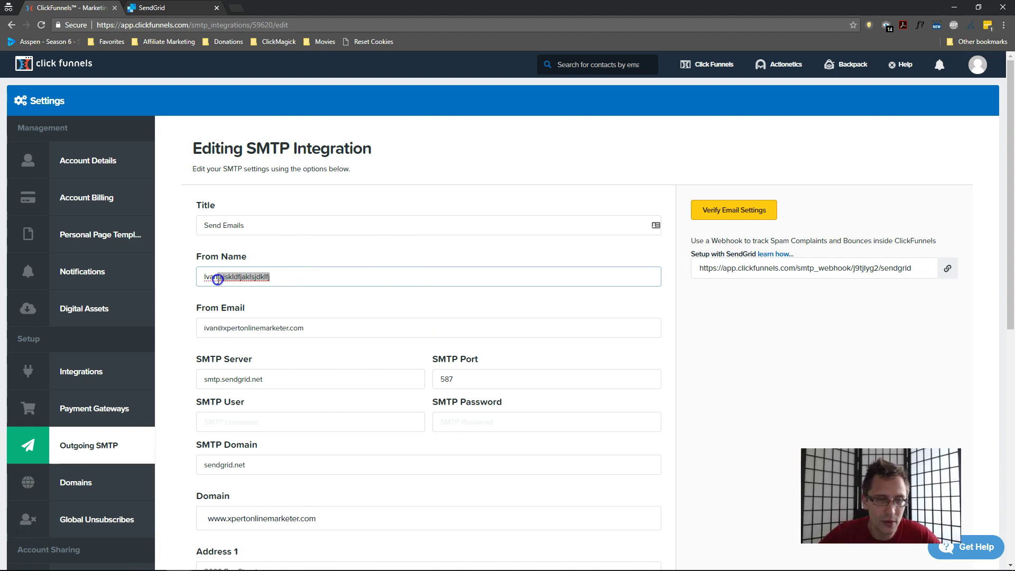
key("BackSpace")
Examine the sender address in the From Email field, including its mailbox name and domain parts
left_click(342, 322)
triple_click(288, 324)
left_click(287, 295)
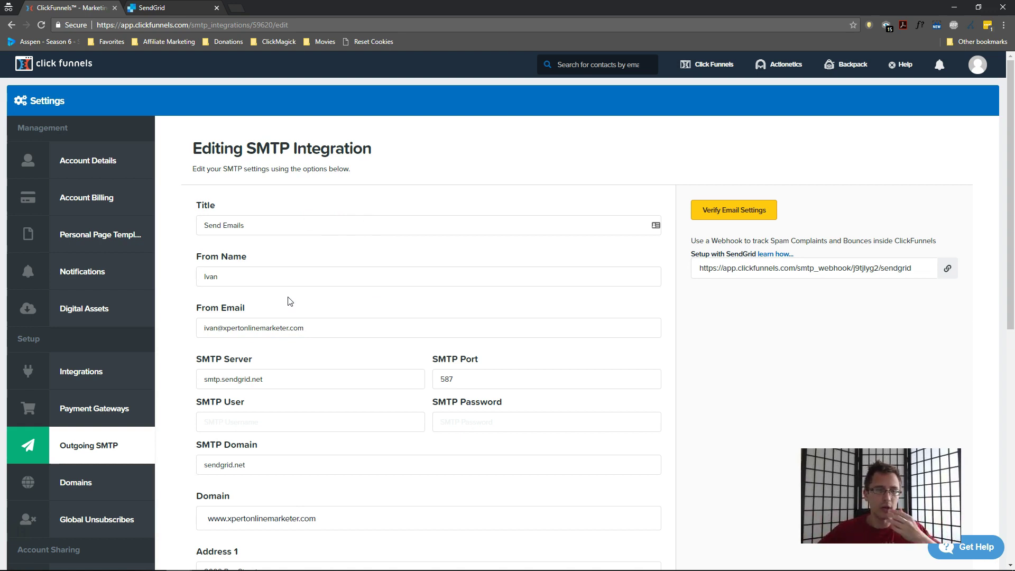
left_click_drag(306, 327, 226, 332)
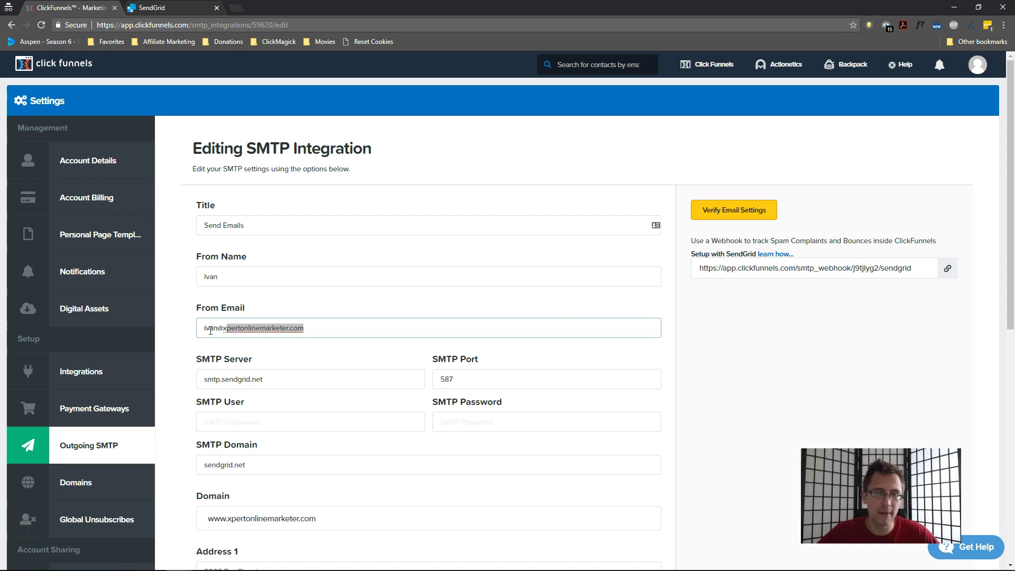
double_click(211, 328)
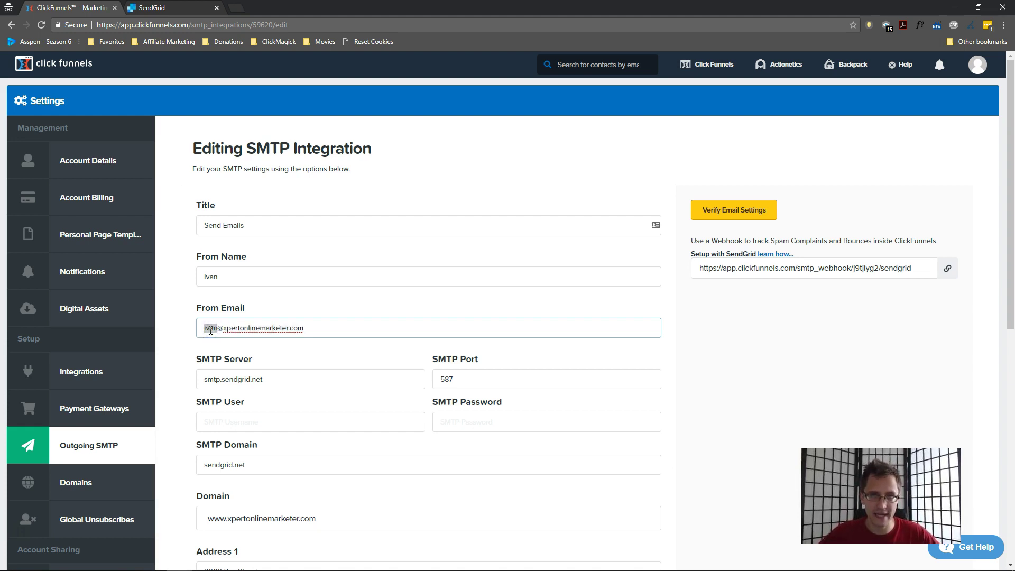
triple_click(256, 328)
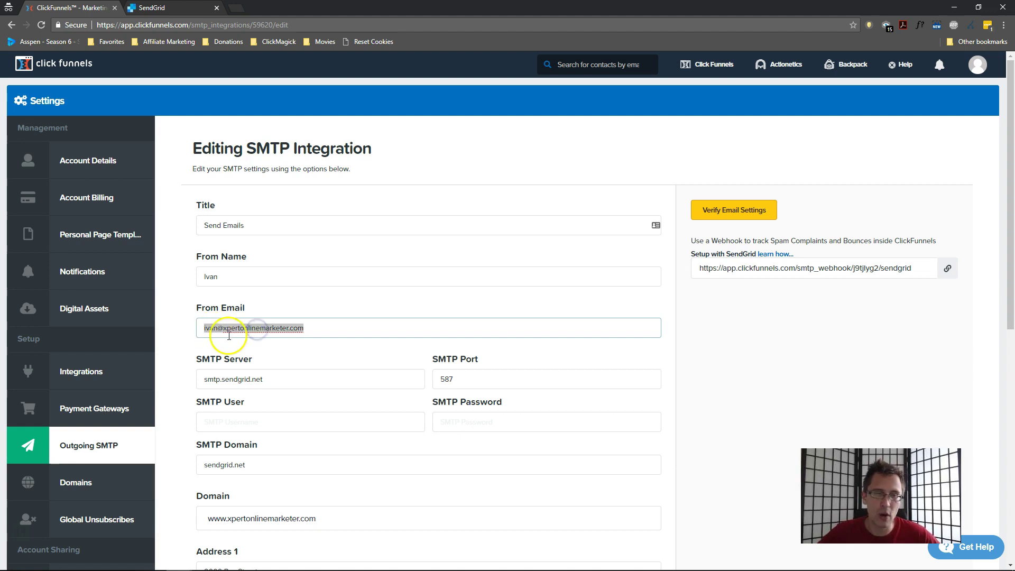
triple_click(255, 328)
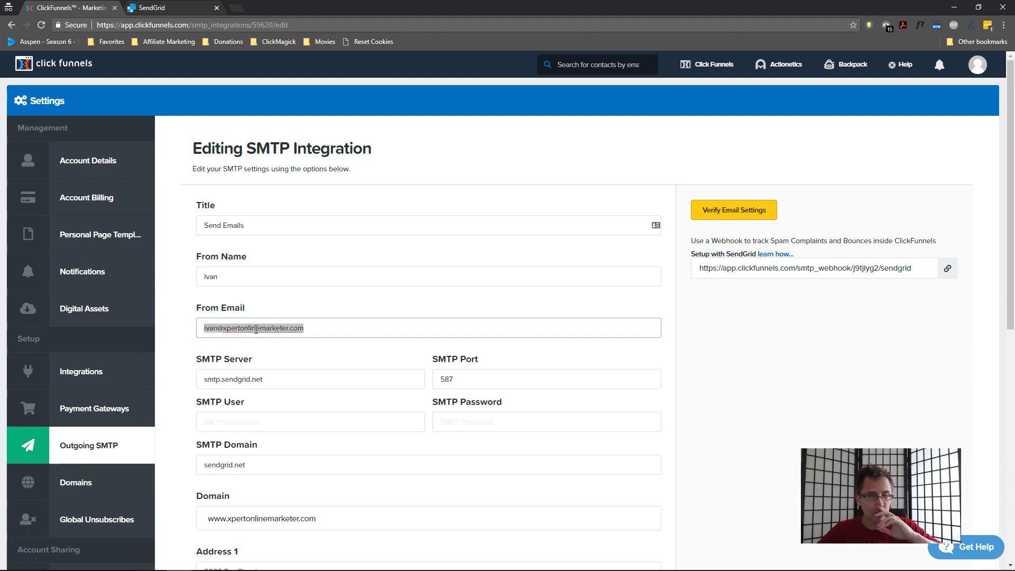
left_click(269, 342)
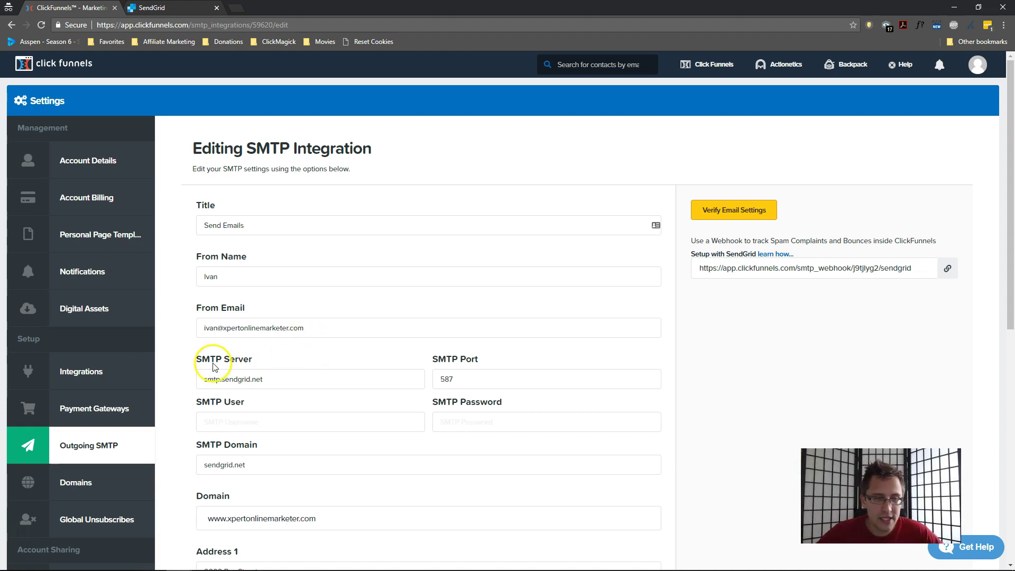
Examine the SMTP Server and SMTP Port fields of the integration
left_click_drag(193, 363, 249, 363)
double_click(241, 381)
triple_click(241, 382)
left_click(306, 353)
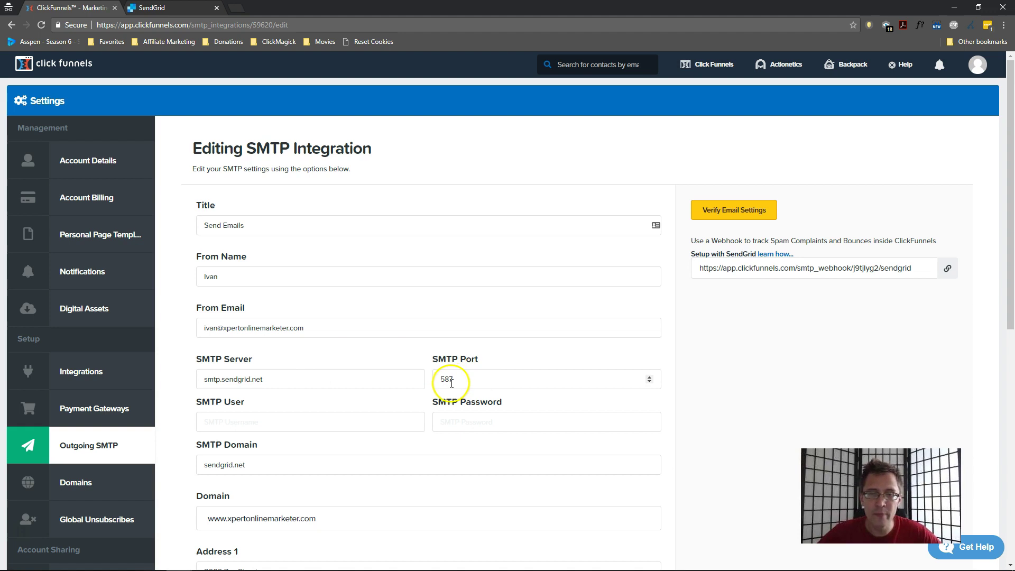
left_click(443, 379)
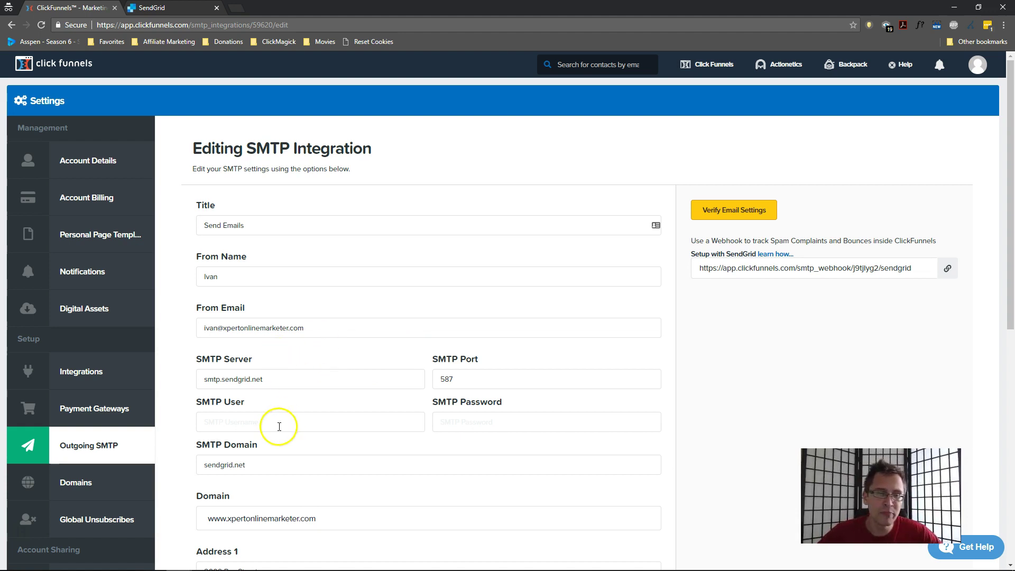
Examine the SMTP User and SMTP Password fields, switching briefly to the SendGrid dashboard and back to ClickFunnels
left_click(239, 422)
left_click(185, 399)
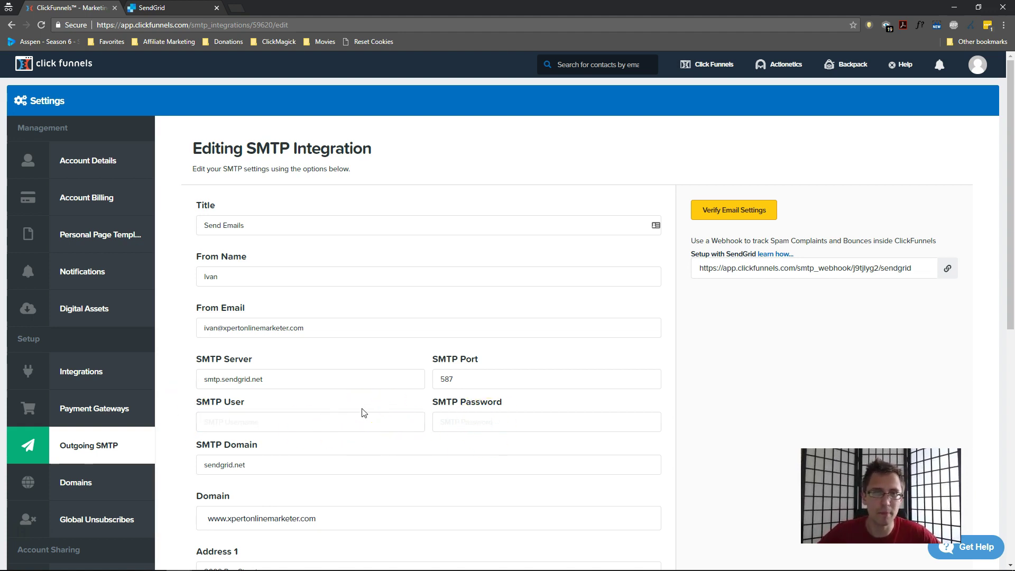
left_click(248, 422)
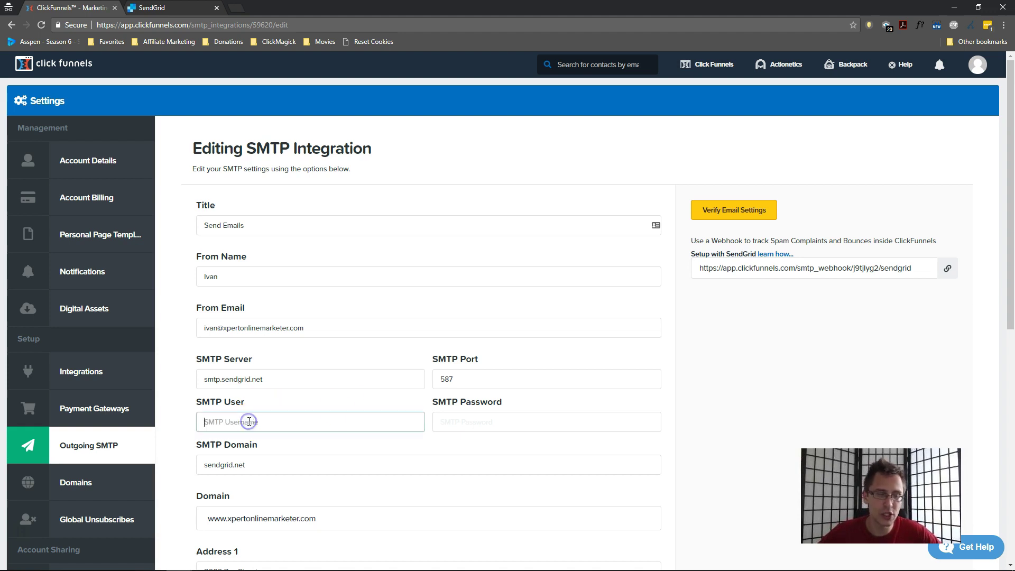
left_click(159, 7)
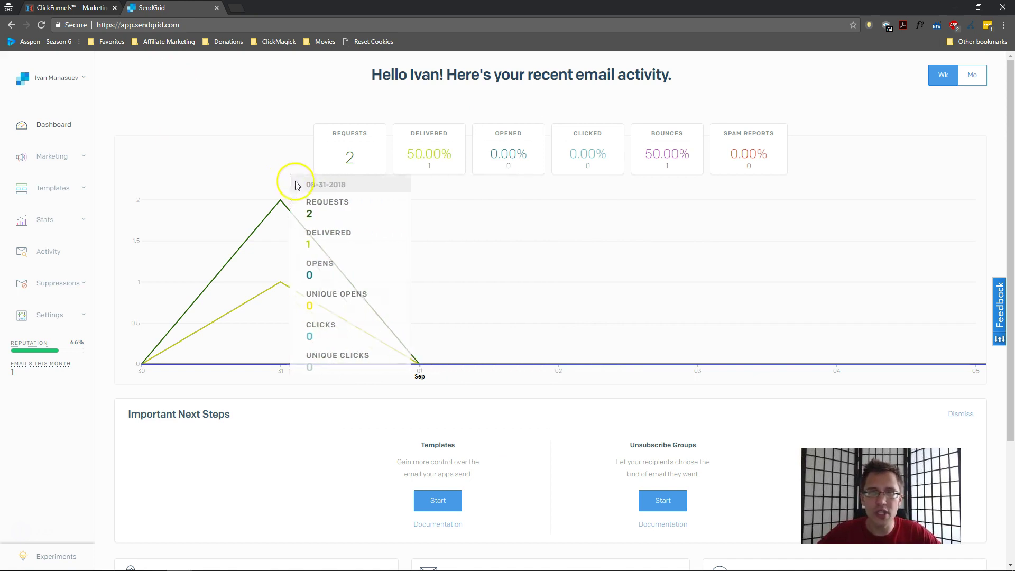
left_click(64, 8)
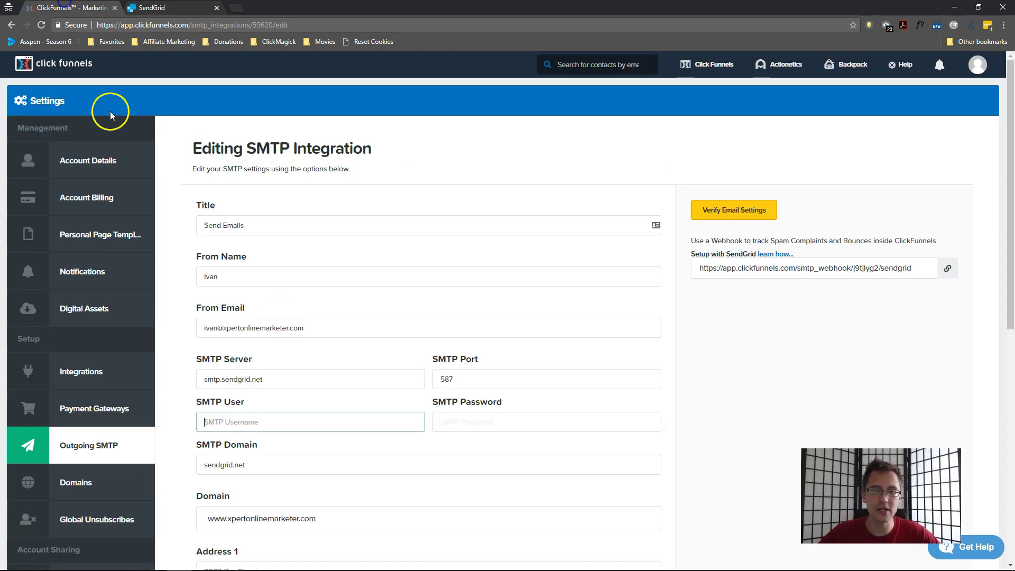
left_click(491, 421)
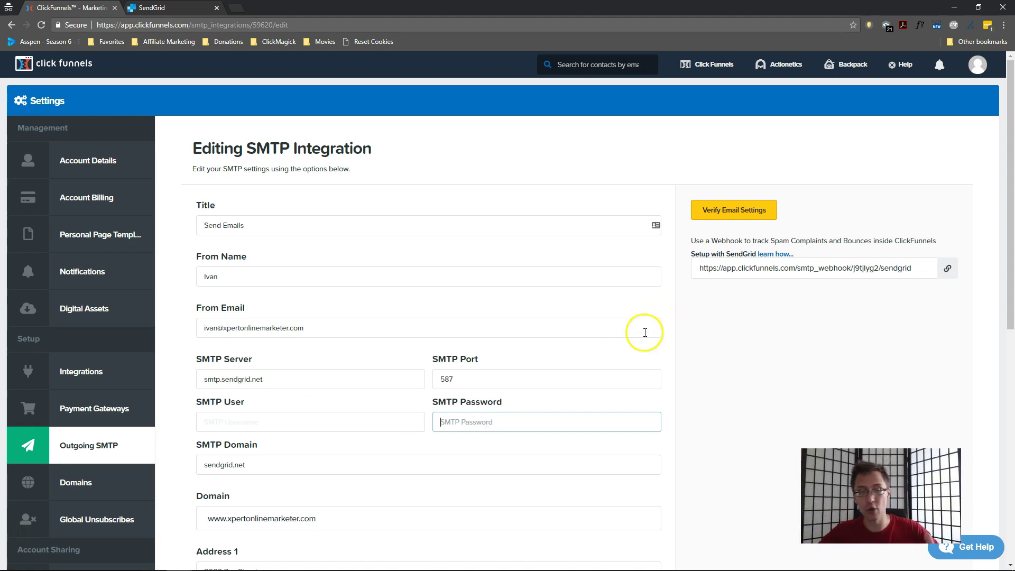
Examine the SMTP Domain field of the integration
scroll(544, 446, "down", 1)
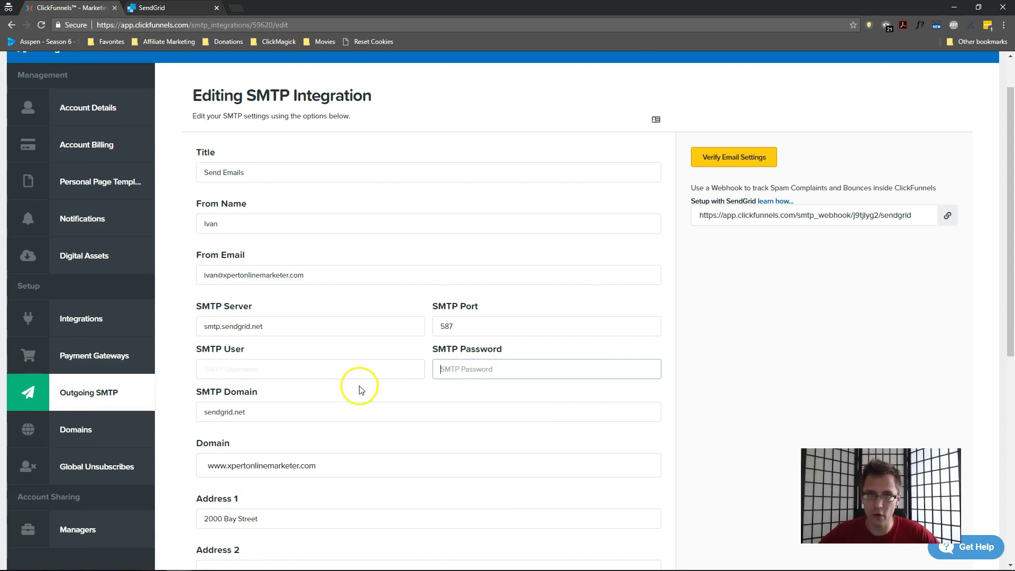
scroll(358, 388, "down", 1)
left_click_drag(258, 361, 206, 358)
left_click(198, 350)
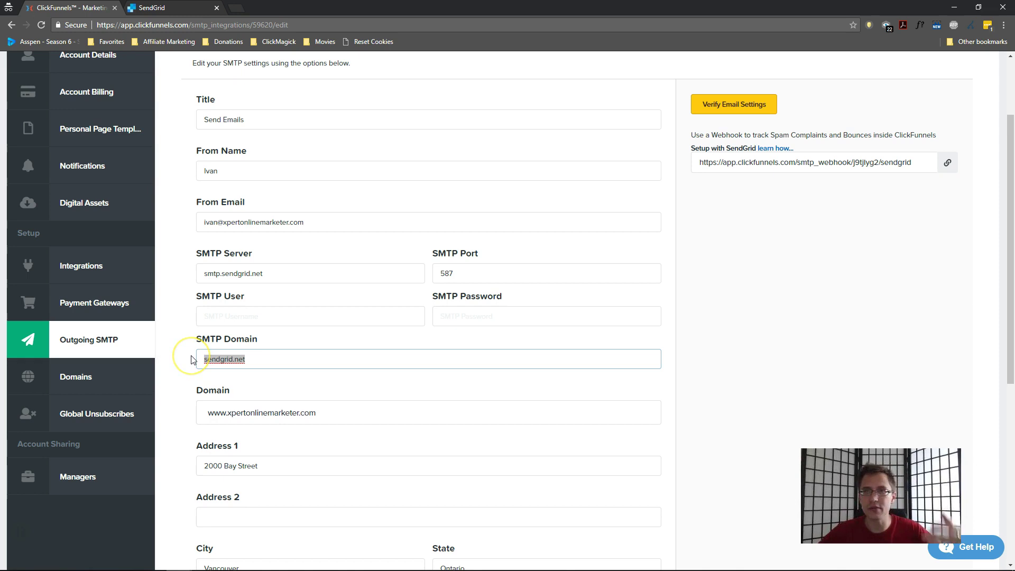
left_click(263, 363)
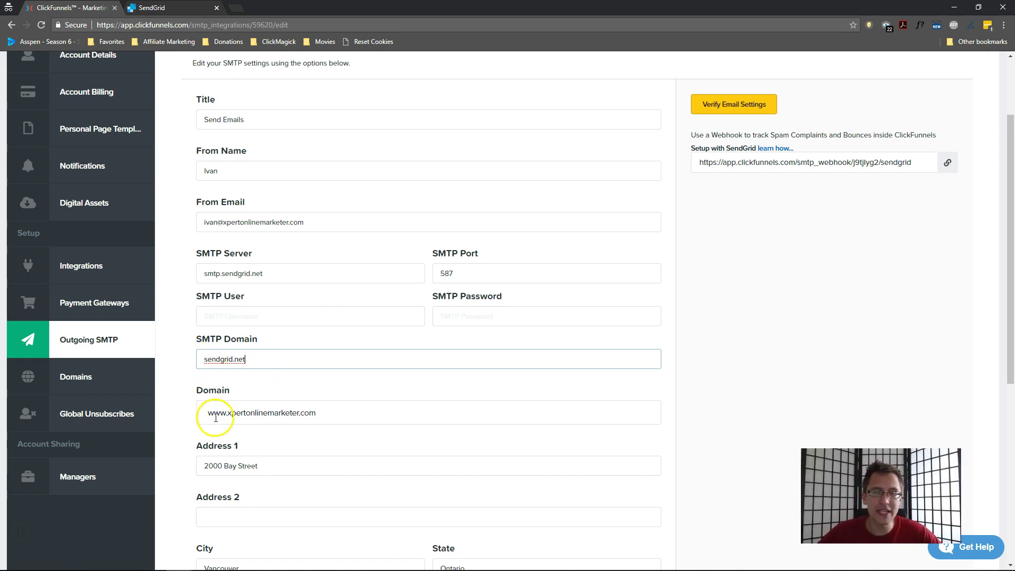
Examine the Domain, address, city, state, zip code and country fields of the integration
scroll(237, 360, "down", 2)
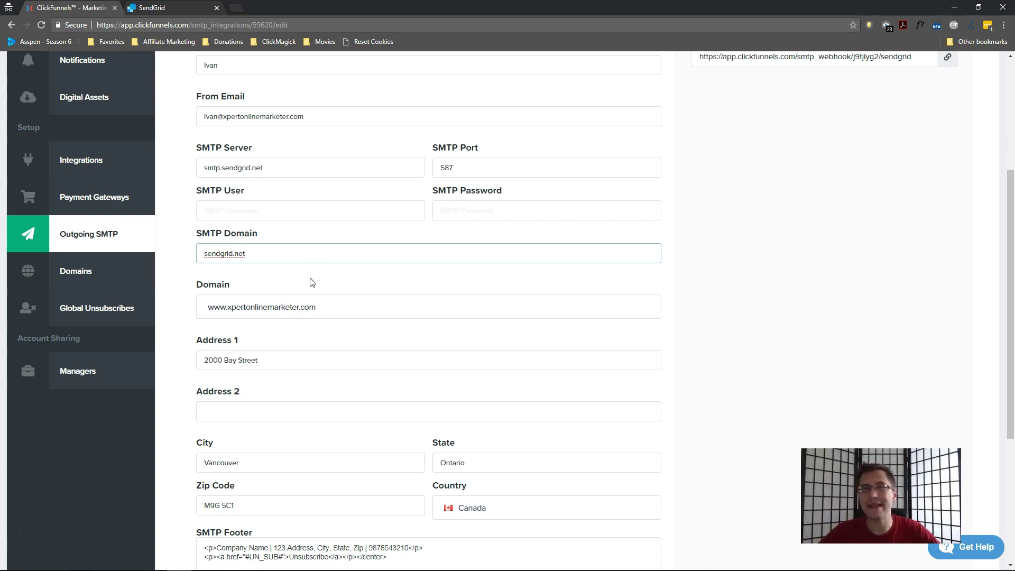
scroll(312, 282, "up", 3)
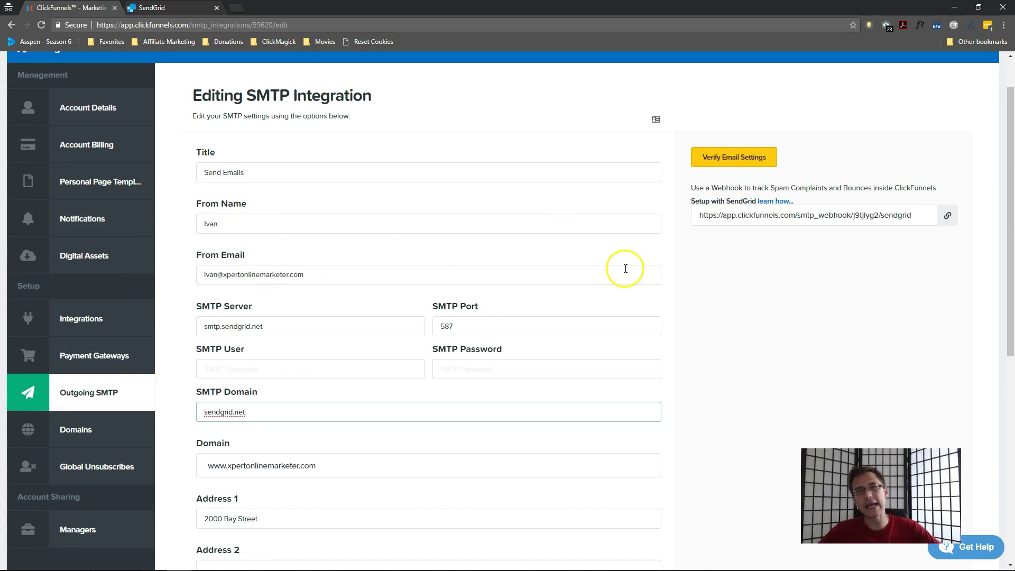
scroll(665, 285, "down", 3)
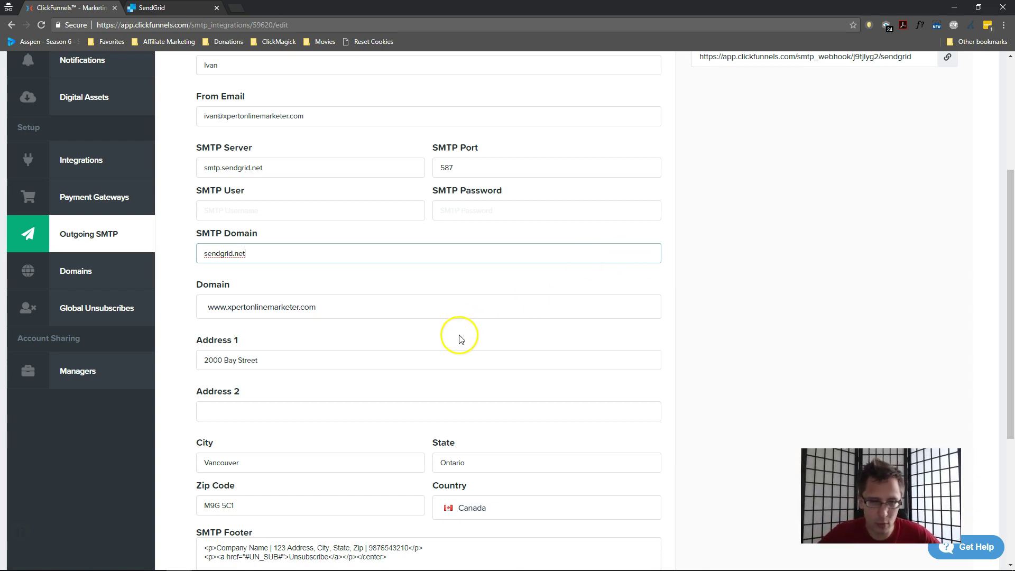
scroll(362, 324, "down", 1)
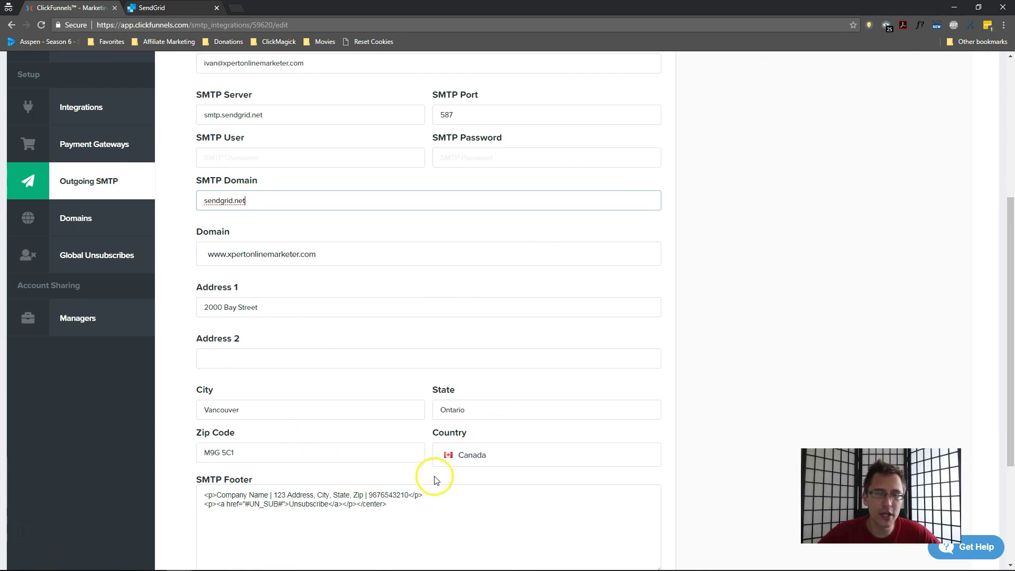
scroll(303, 387, "down", 1)
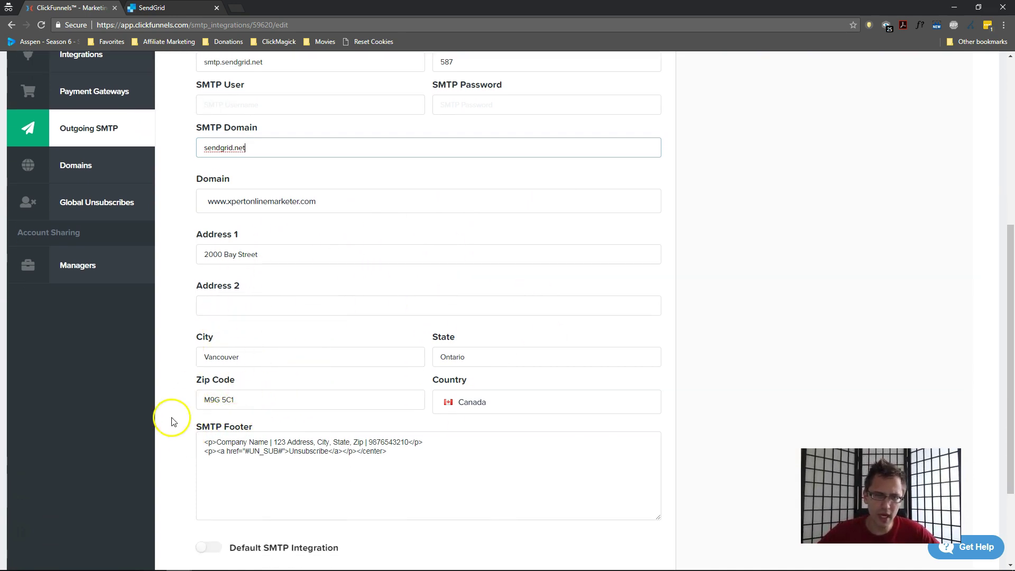
Examine the company name, address and phone placeholders in the first line of the SMTP Footer
scroll(179, 412, "down", 1)
left_click_drag(393, 399, 224, 379)
left_click(247, 389)
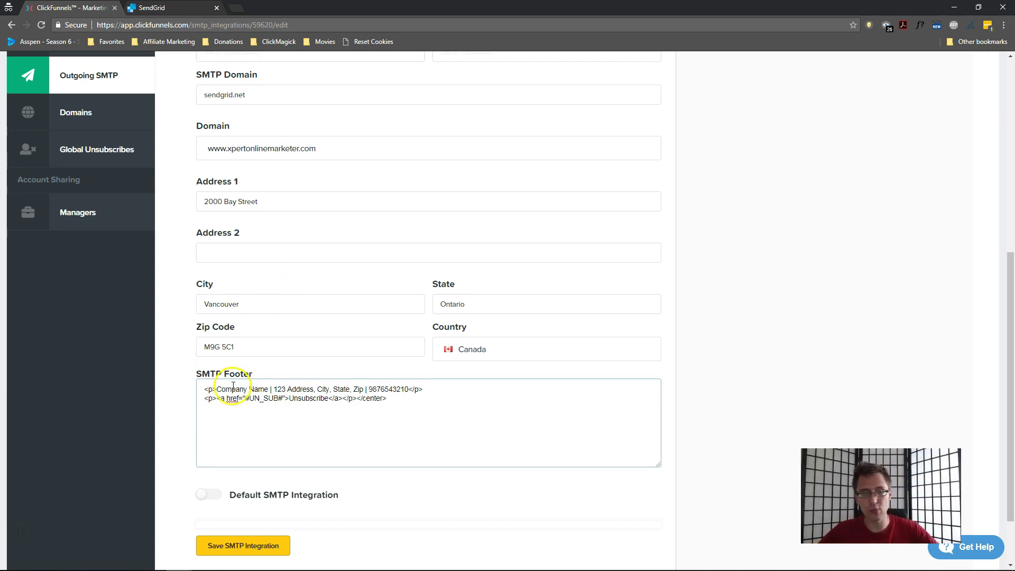
left_click_drag(216, 390, 368, 381)
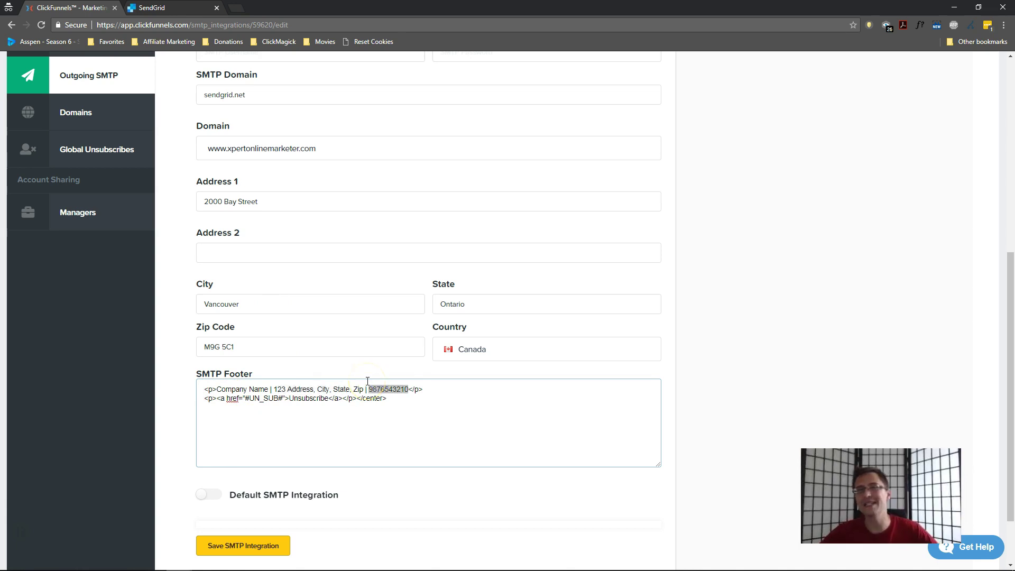
left_click(274, 388)
triple_click(273, 389)
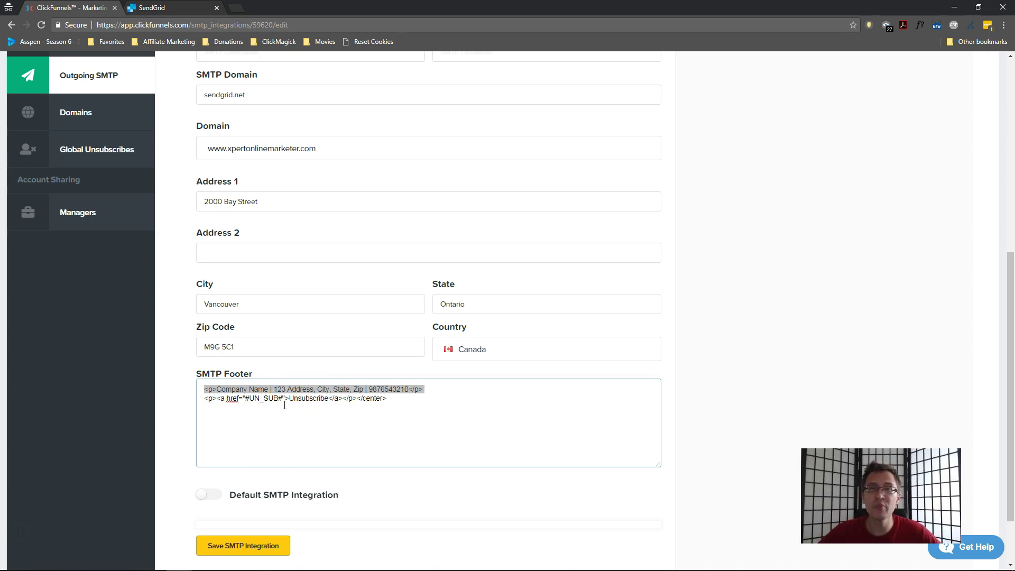
Insert an opening <center> tag before the first <p> in the SMTP Footer
left_click(221, 398)
left_click_drag(218, 389, 201, 385)
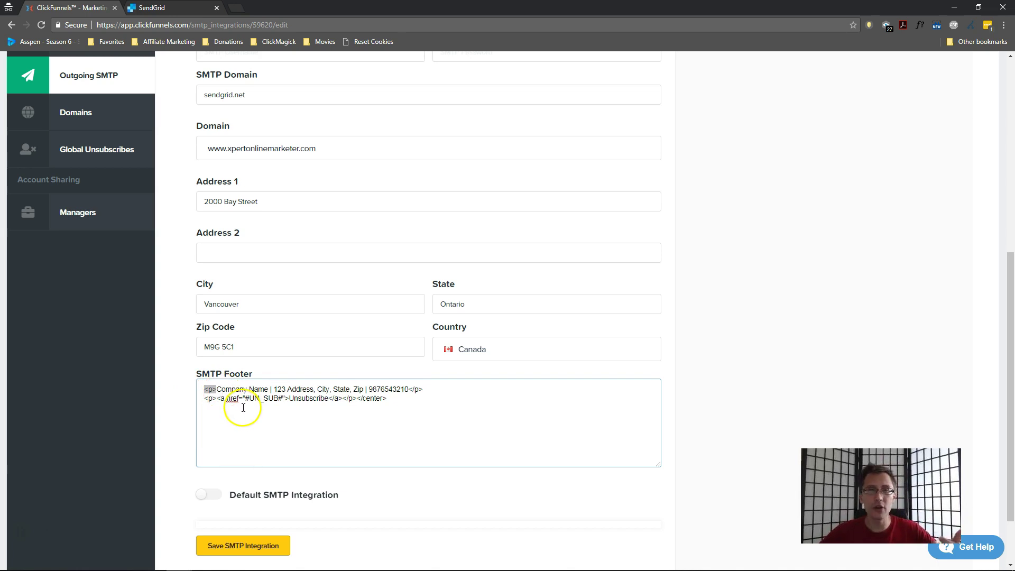
left_click(201, 392)
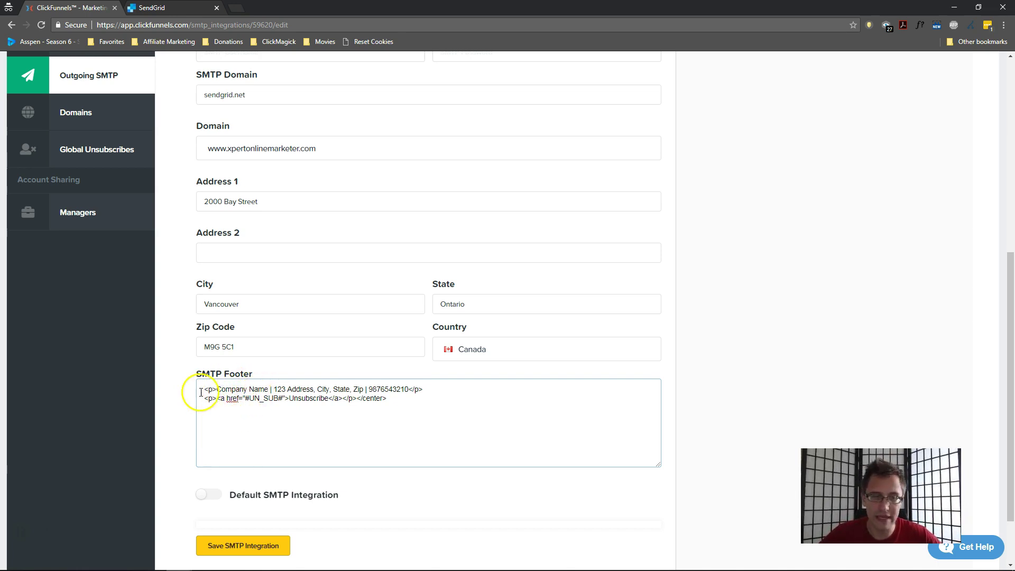
type("<center>")
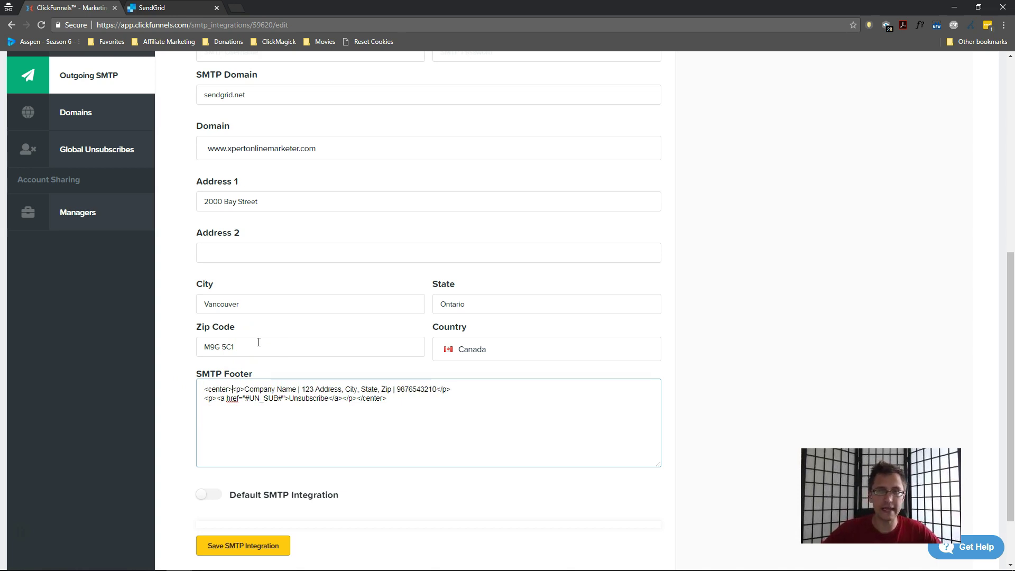
Examine the SMTP Footer's contact line and its unsubscribe link with the #UN_SUB# code
left_click(313, 389)
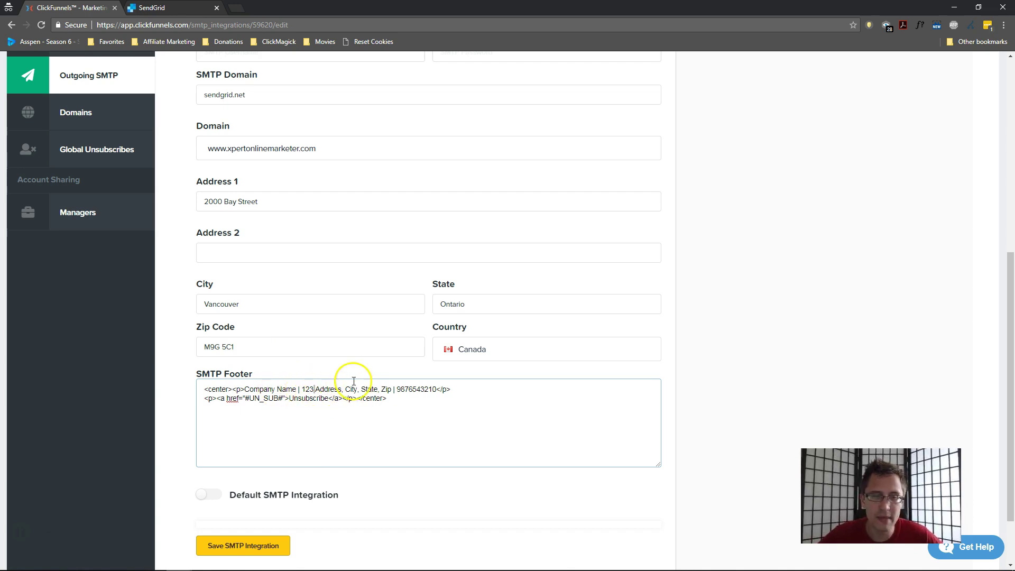
left_click_drag(451, 389, 183, 372)
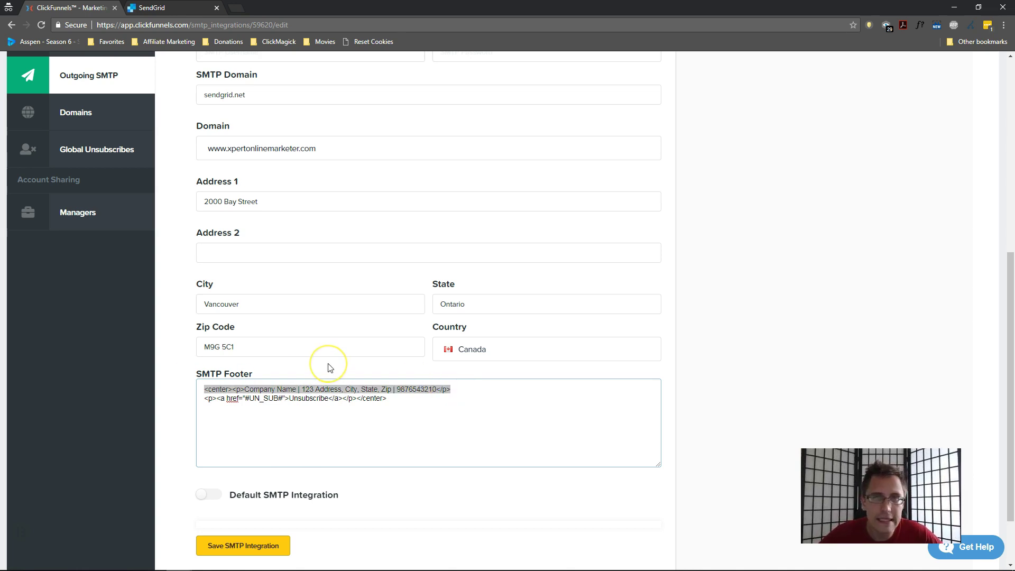
left_click(266, 398)
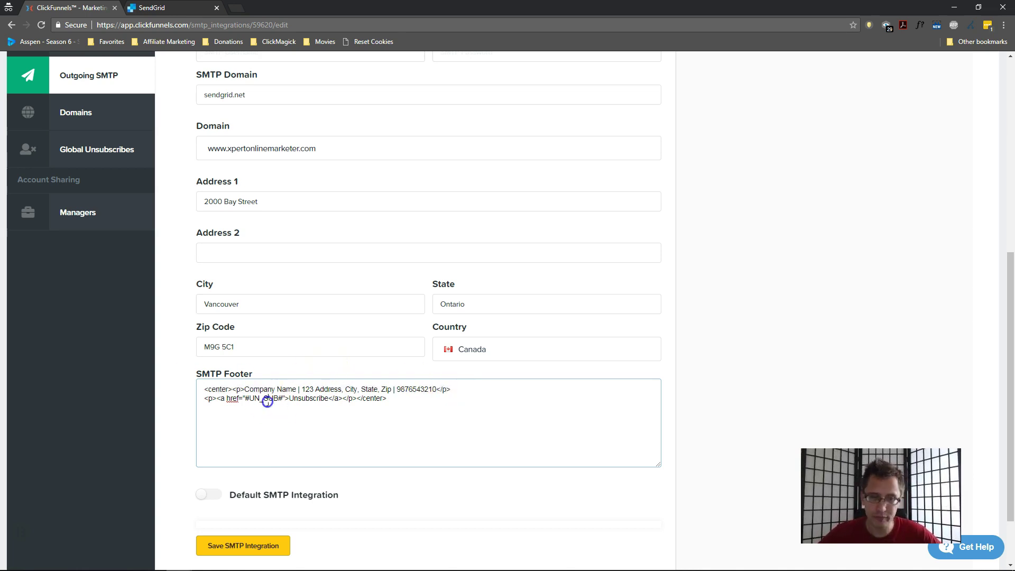
left_click_drag(211, 397, 388, 405)
left_click(244, 393)
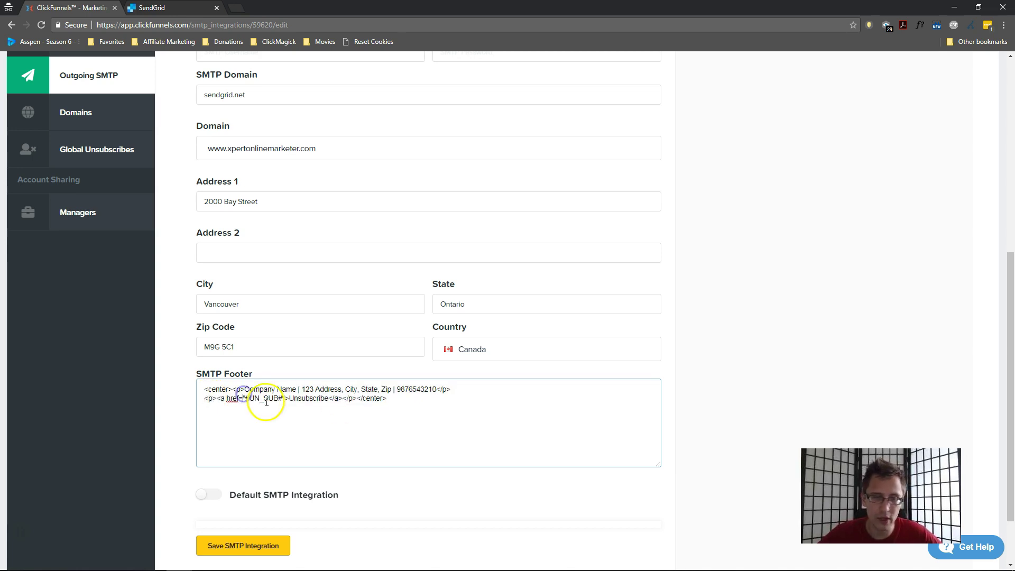
left_click_drag(246, 397, 254, 397)
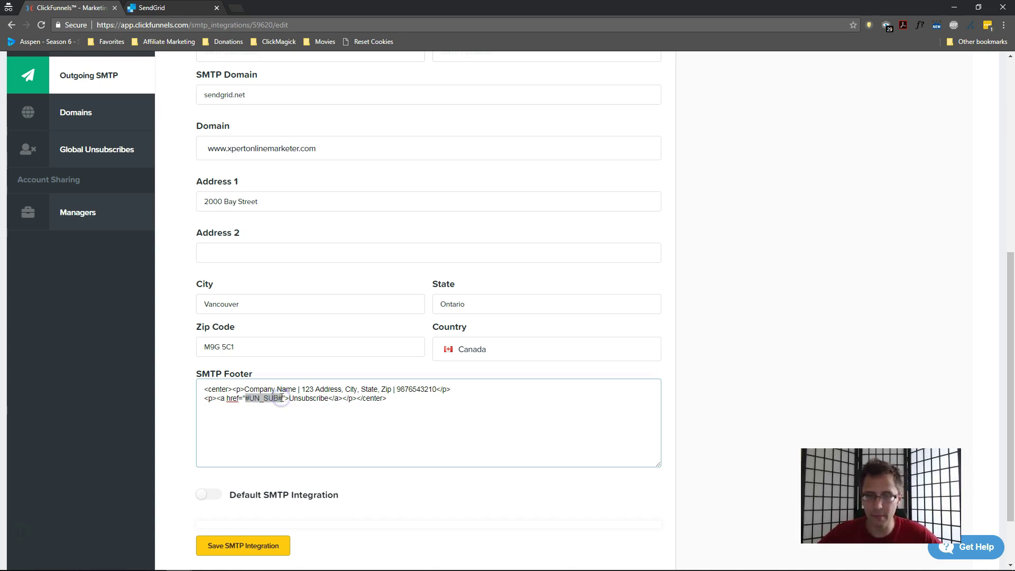
left_click(304, 401)
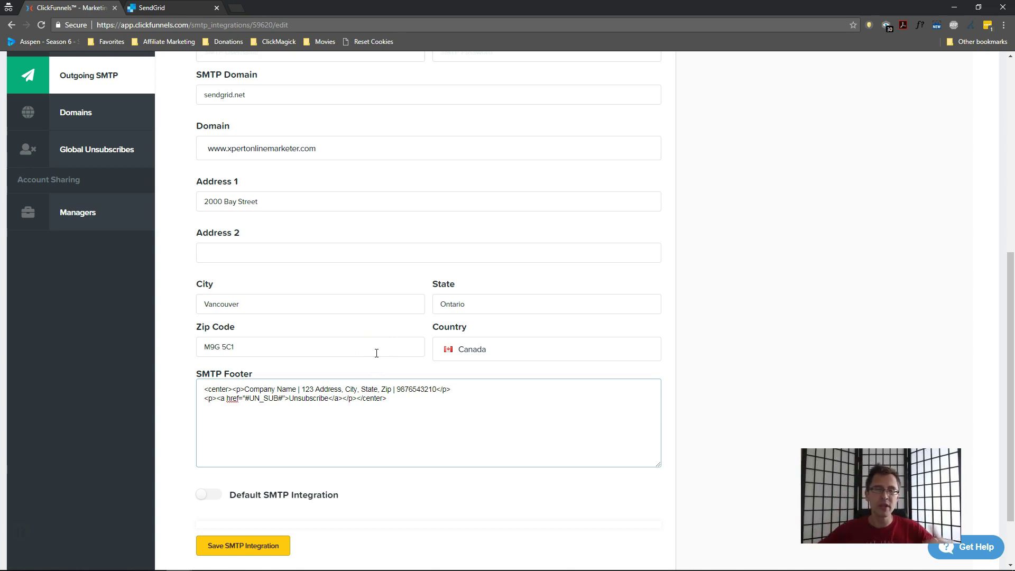
Add "Click Here to" before "Unsubscribe" in the SMTP Footer's link text
triple_click(291, 397)
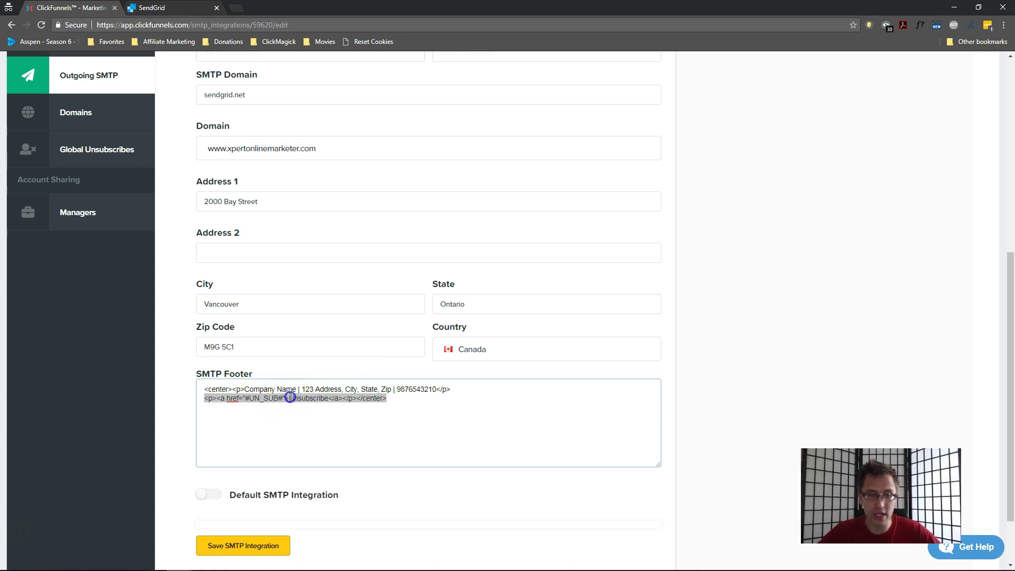
left_click(290, 395)
type("Click Here to")
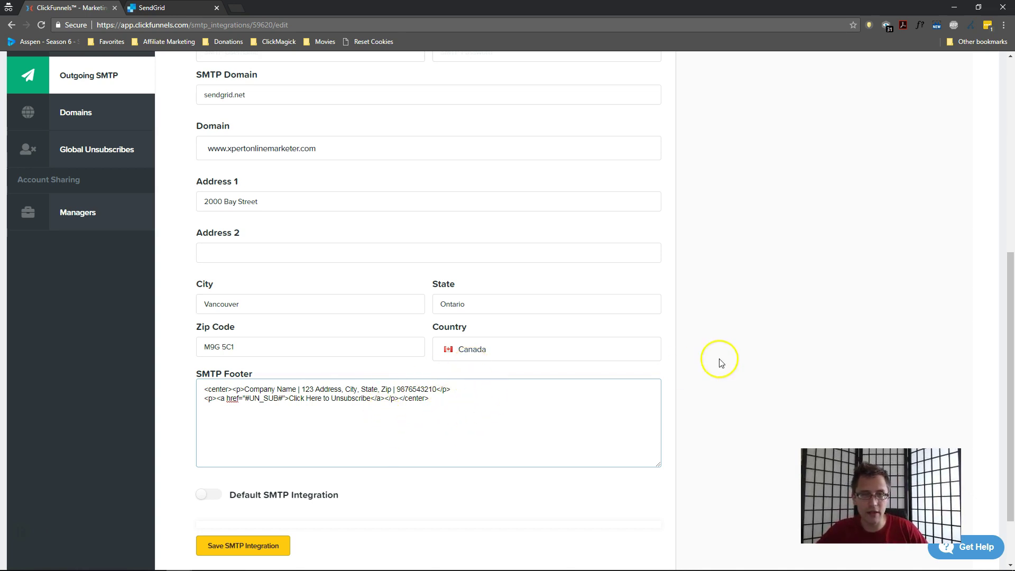
Examine the SendGrid webhook URL used to track spam complaints and bounces
scroll(720, 362, "up", 6)
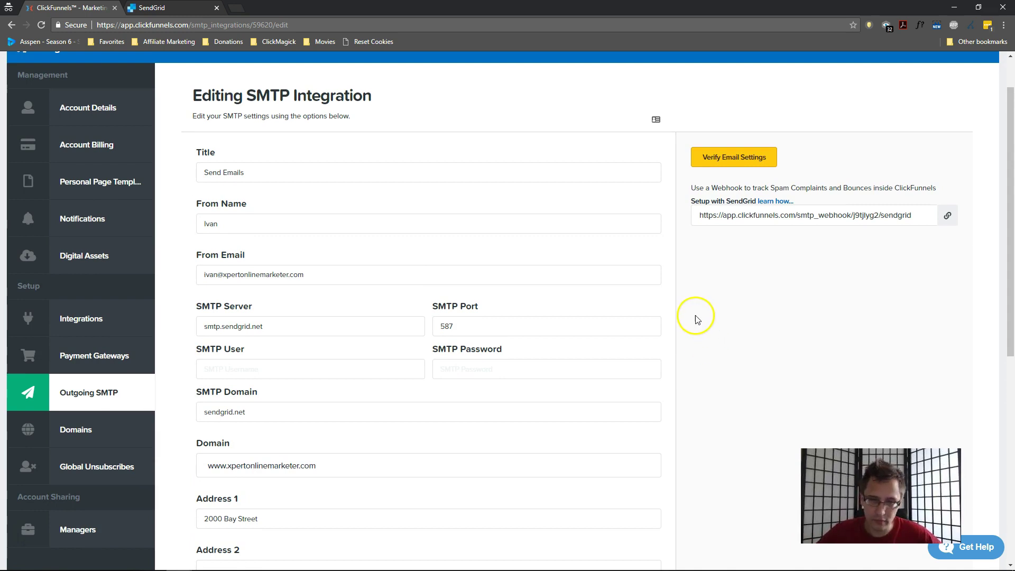
left_click(739, 219)
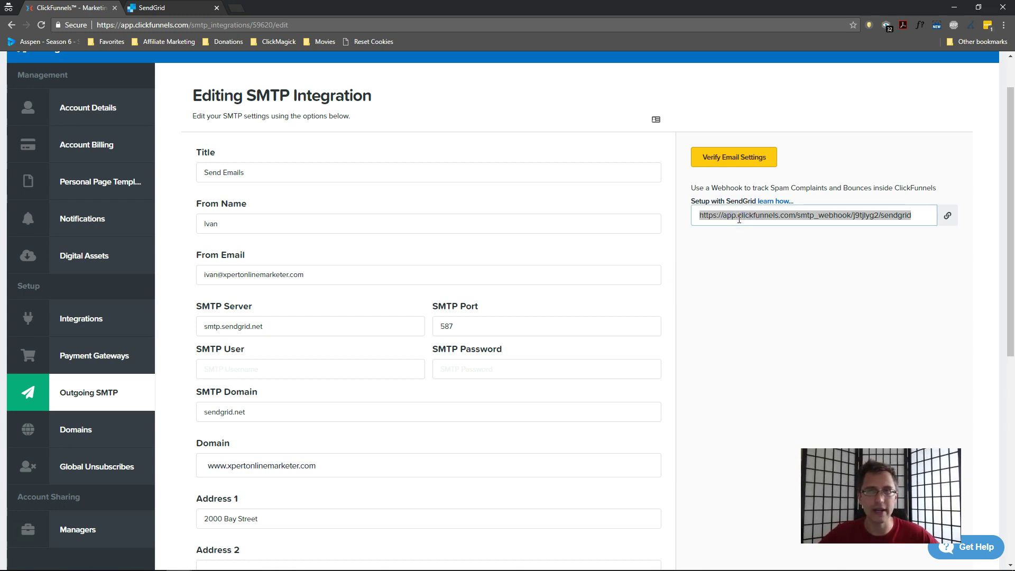
left_click(764, 234)
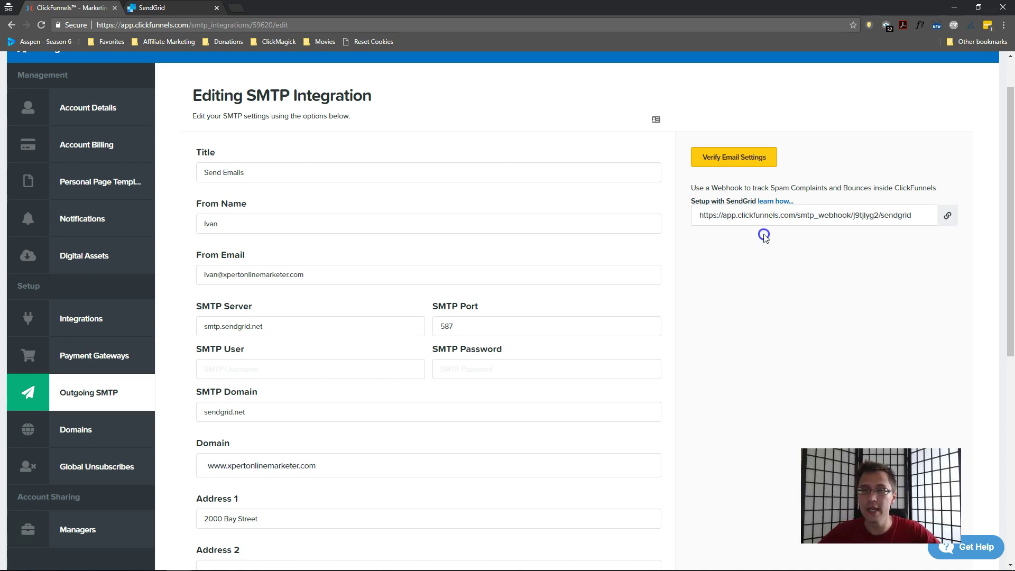
left_click(786, 218)
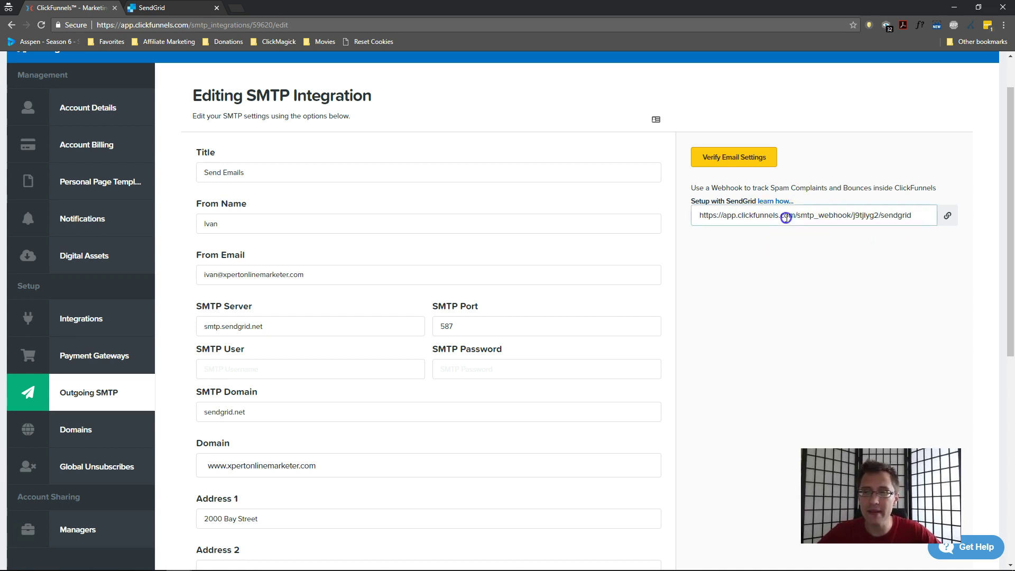
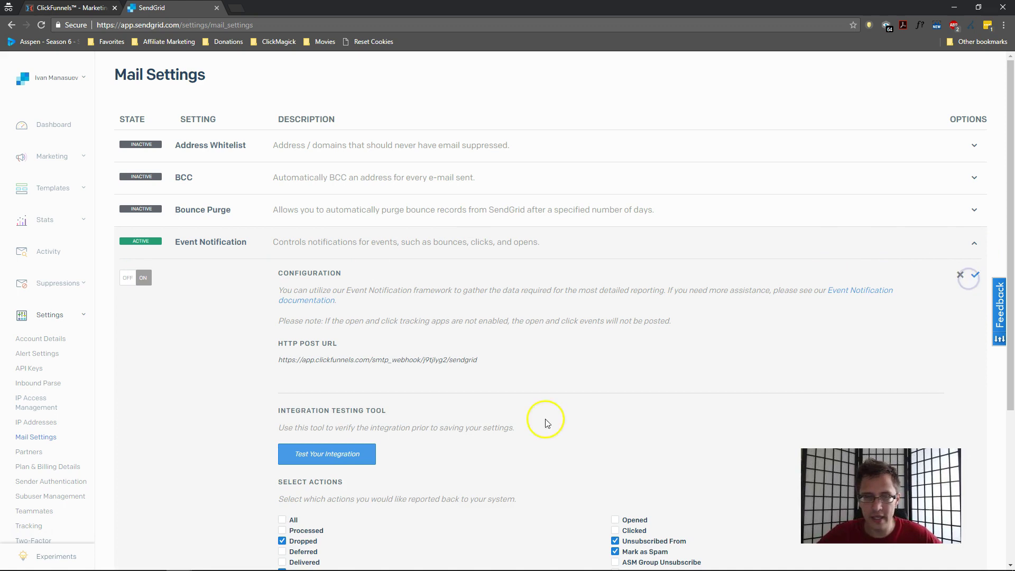
In SendGrid's Event Notification mail setting, deselect the Dropped, Bounced, Unsubscribed From and Mark as Spam actions
scroll(423, 441, "up", 2)
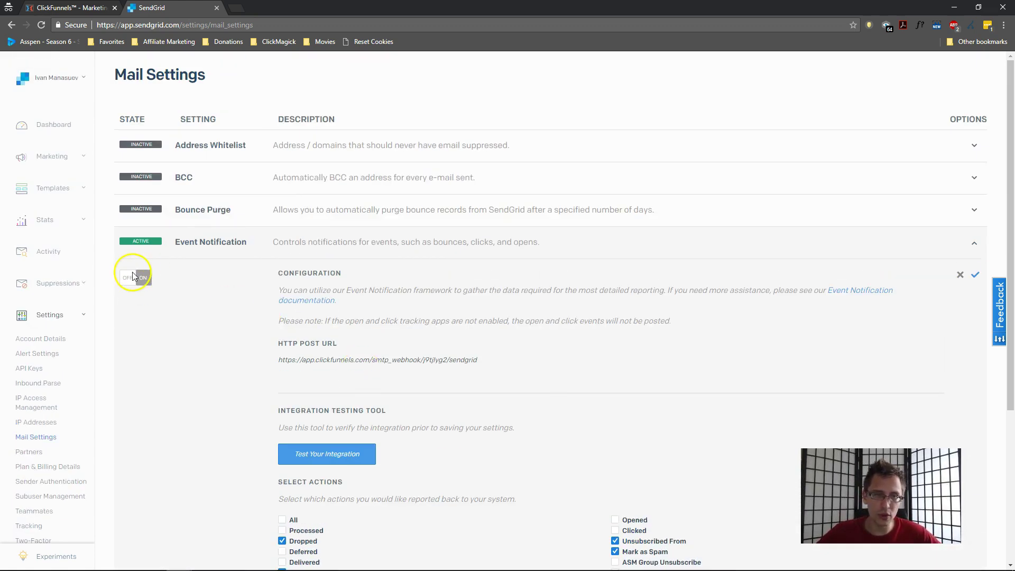
scroll(411, 302, "down", 2)
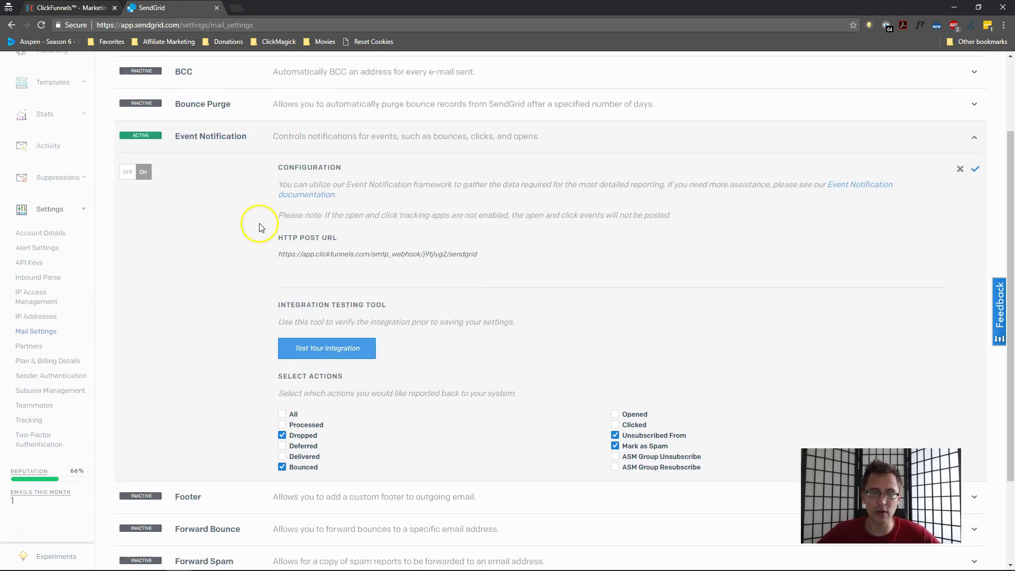
left_click(282, 437)
left_click(282, 466)
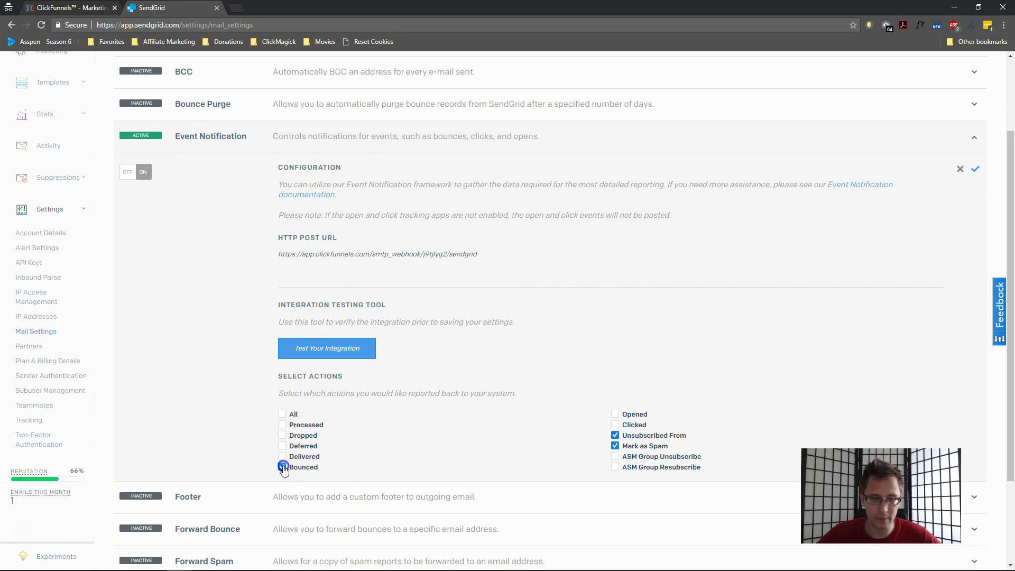
left_click(614, 435)
left_click(615, 445)
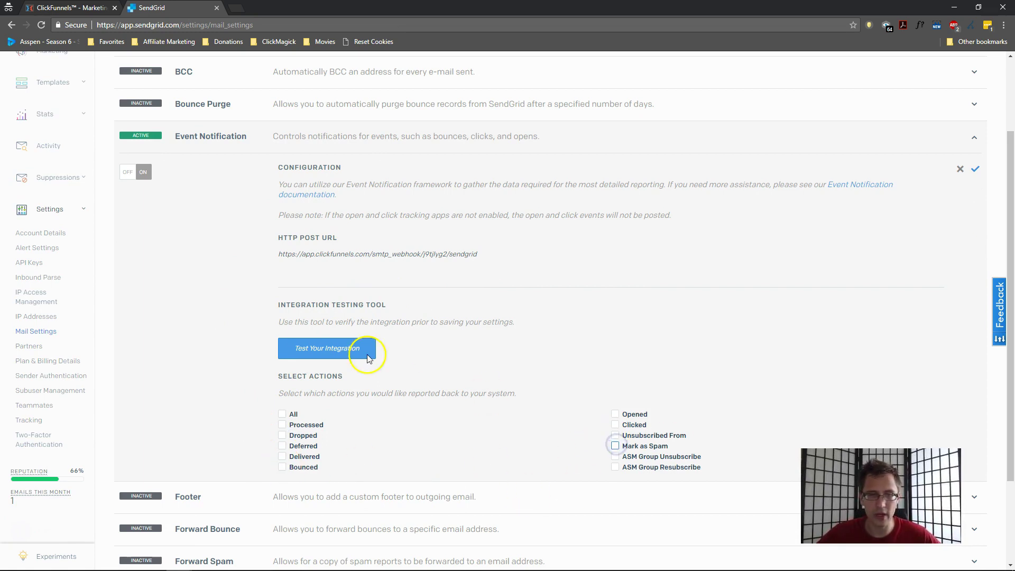
Paste the ClickFunnels webhook URL into the HTTP Post URL field and remove the duplicate line
triple_click(322, 253)
key("ctrl+c")
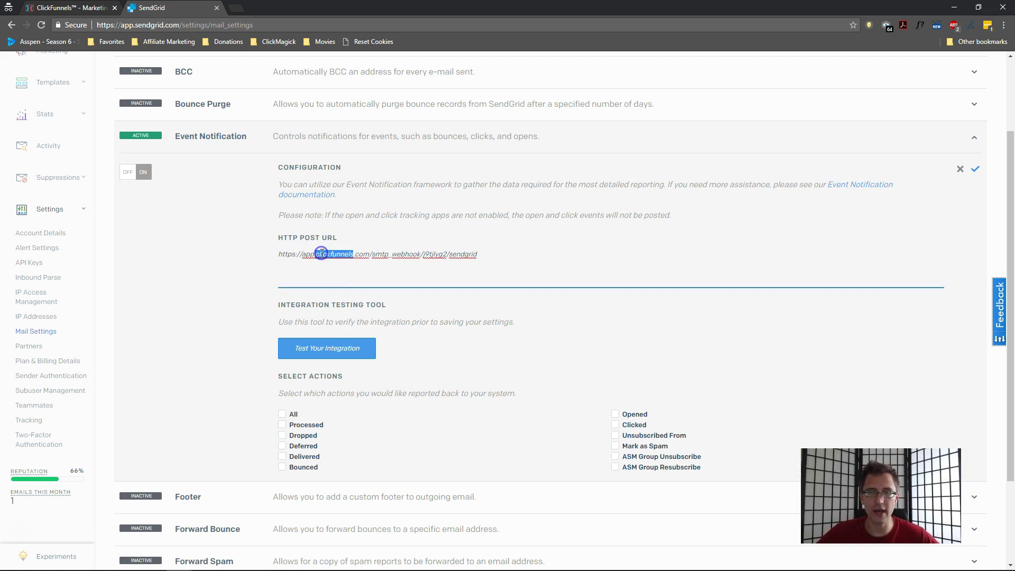
left_click(349, 274)
left_click(528, 250)
left_click(507, 255)
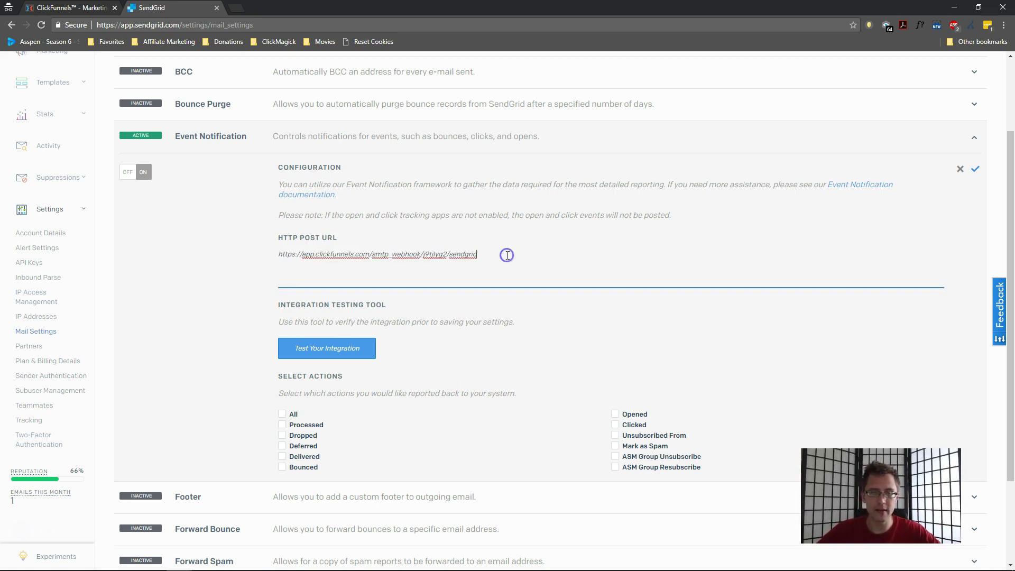
key("ctrl+v")
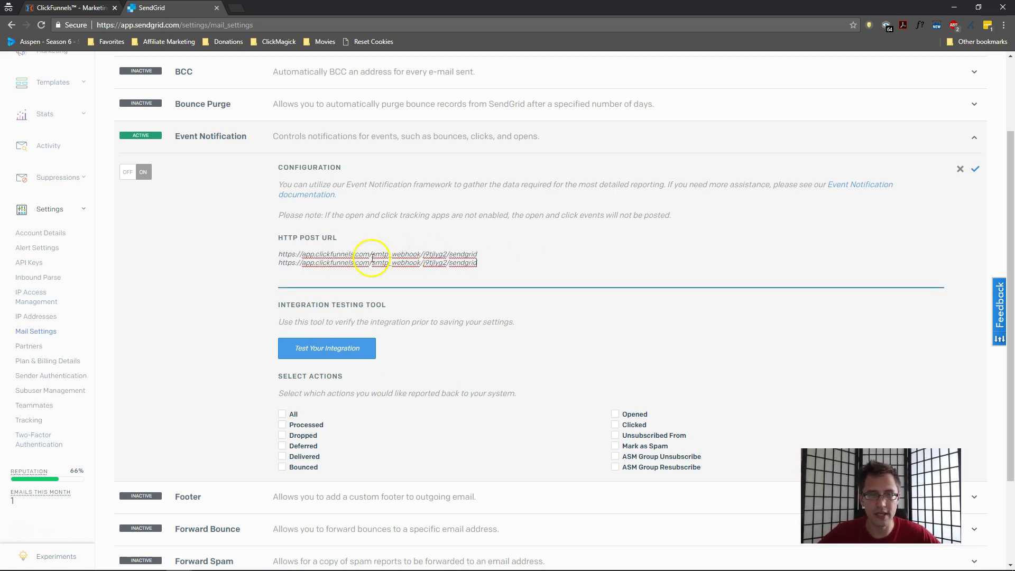
left_click(477, 264)
left_click_drag(478, 264, 267, 271)
key("BackSpace")
key("BackSpace")
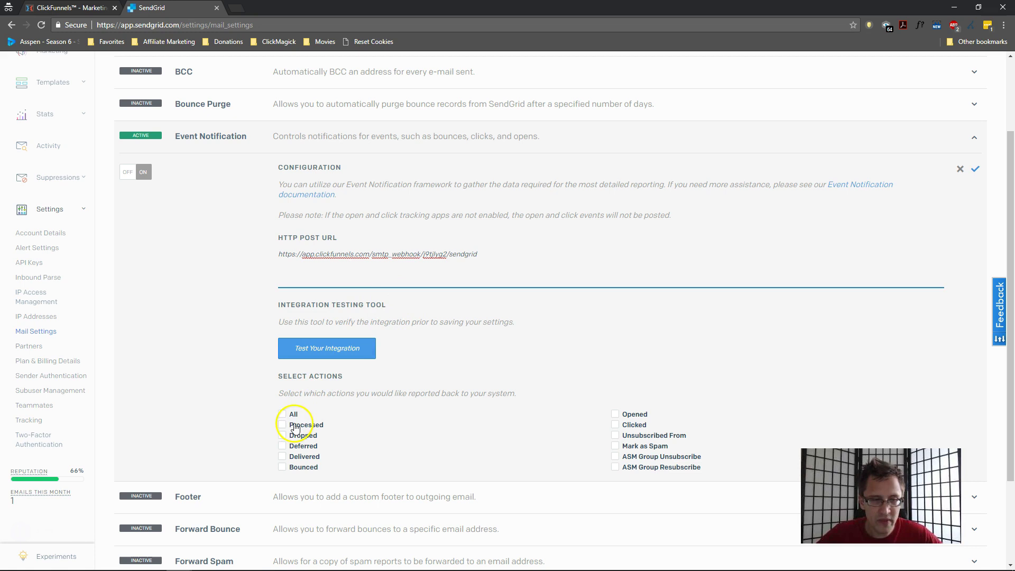
Select the Dropped, Bounced, Unsubscribed From and Mark as Spam actions and save the Event Notification setting
left_click(282, 436)
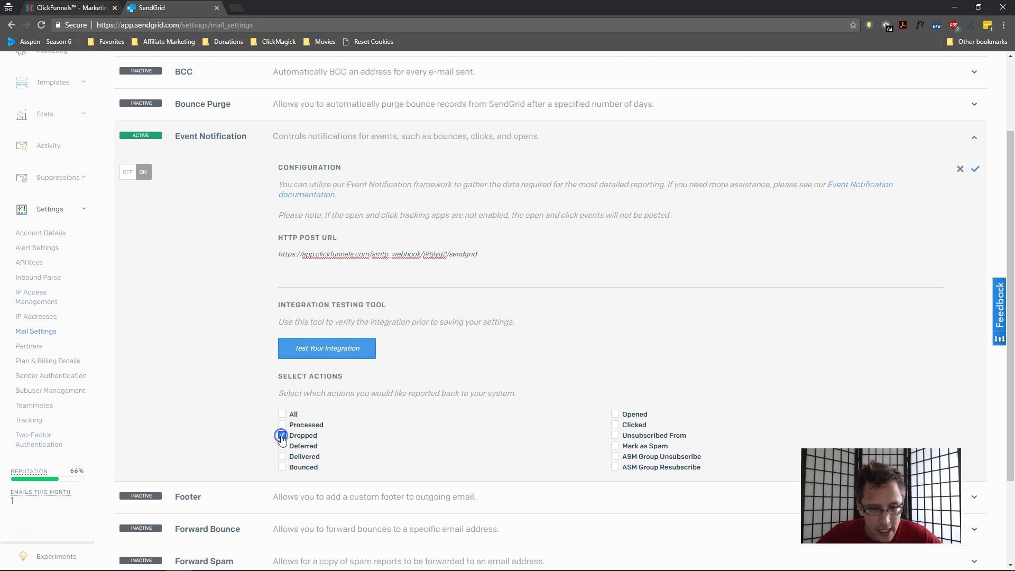
left_click(282, 468)
left_click(613, 436)
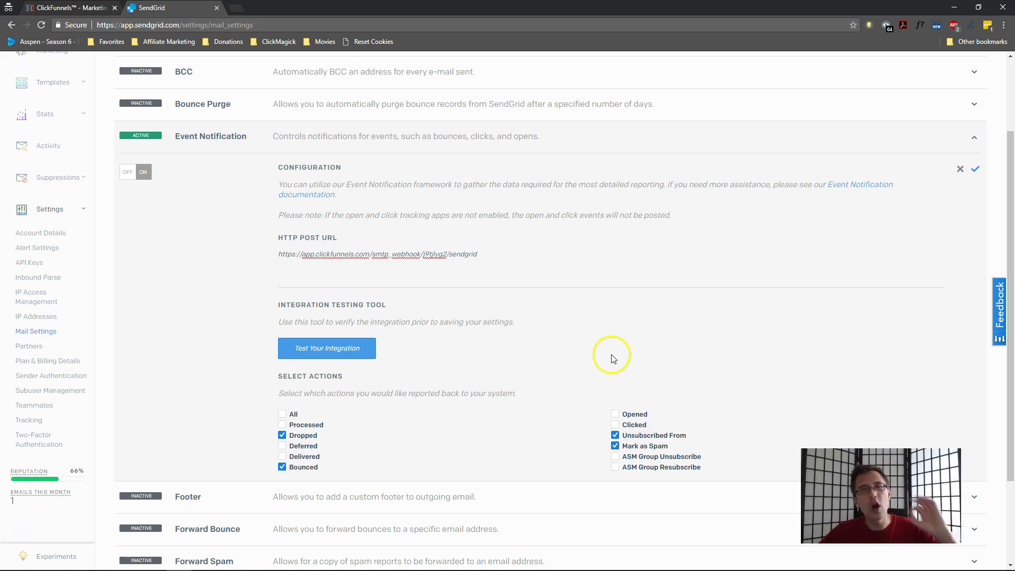
left_click(975, 168)
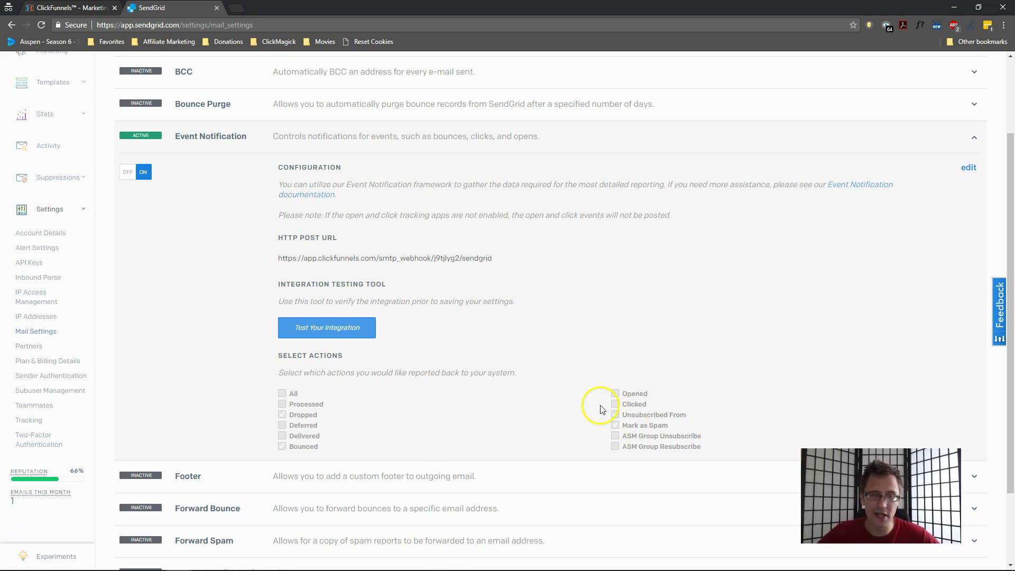
Reopen the Event Notification setting for editing, save it again and collapse its section
left_click(970, 167)
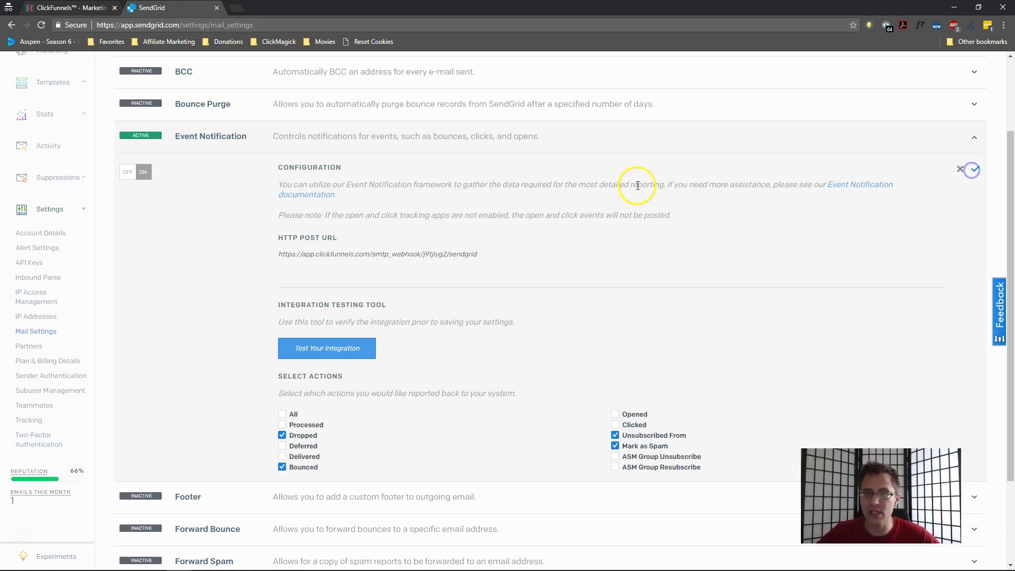
left_click(975, 169)
scroll(560, 253, "up", 2)
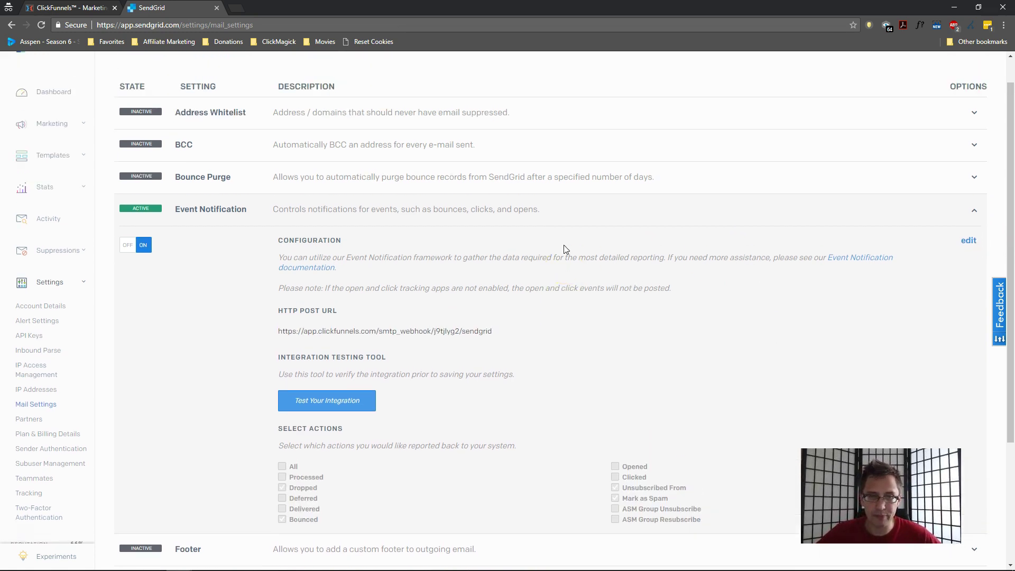
left_click(324, 243)
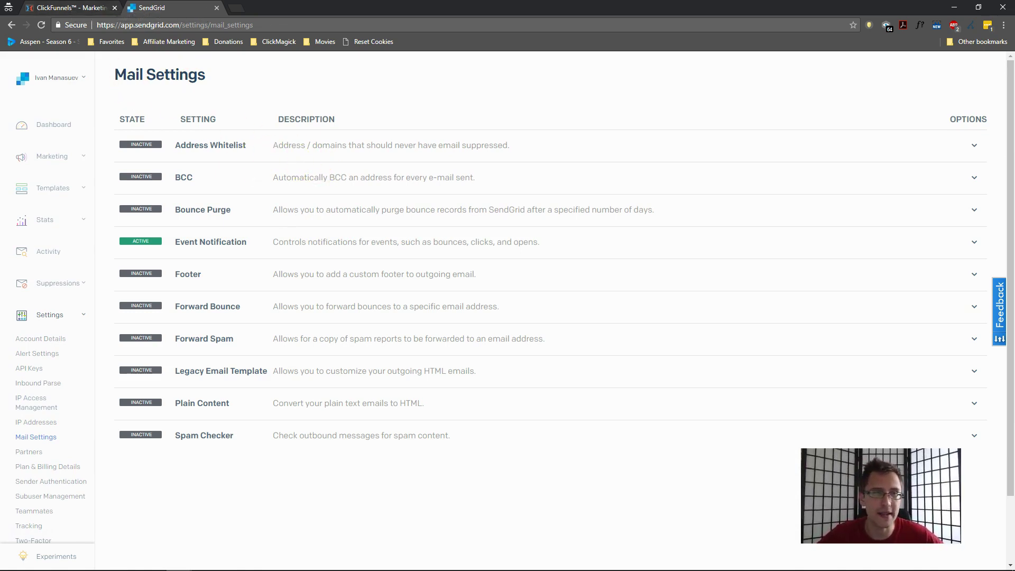
Switch to ClickFunnels and save the SMTP integration
left_click(90, 8)
scroll(601, 251, "down", 5)
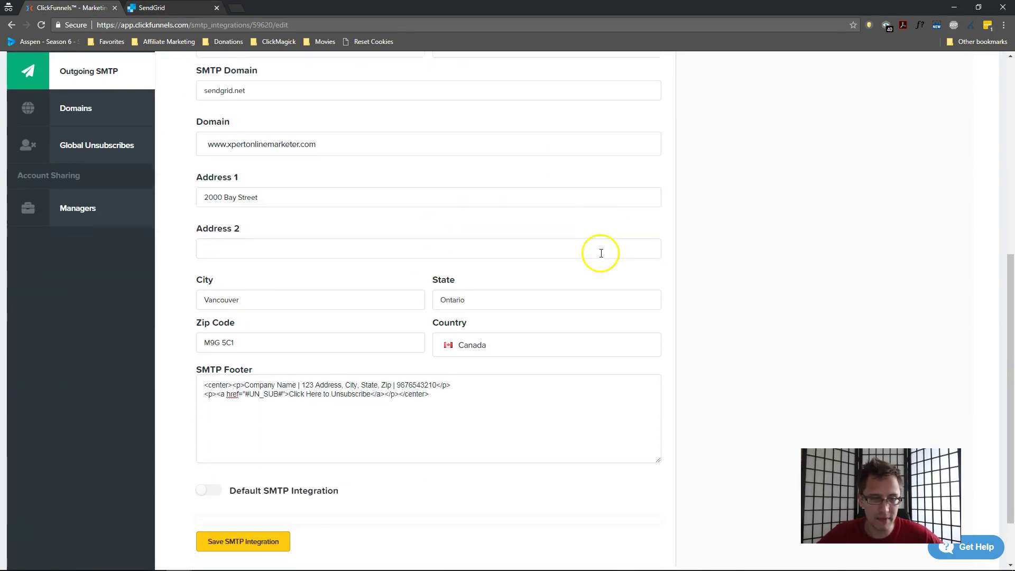
scroll(601, 253, "down", 2)
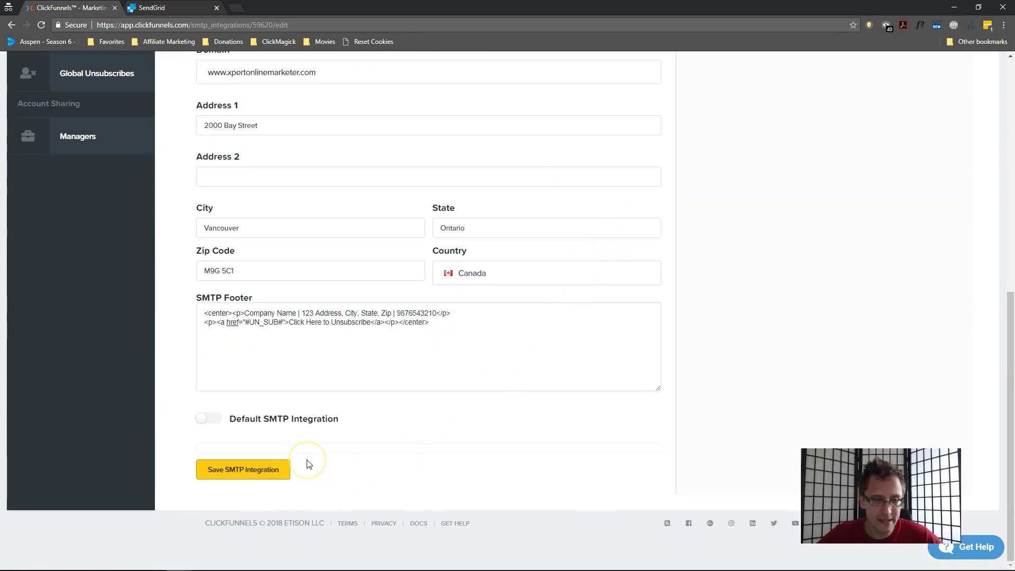
left_click(288, 469)
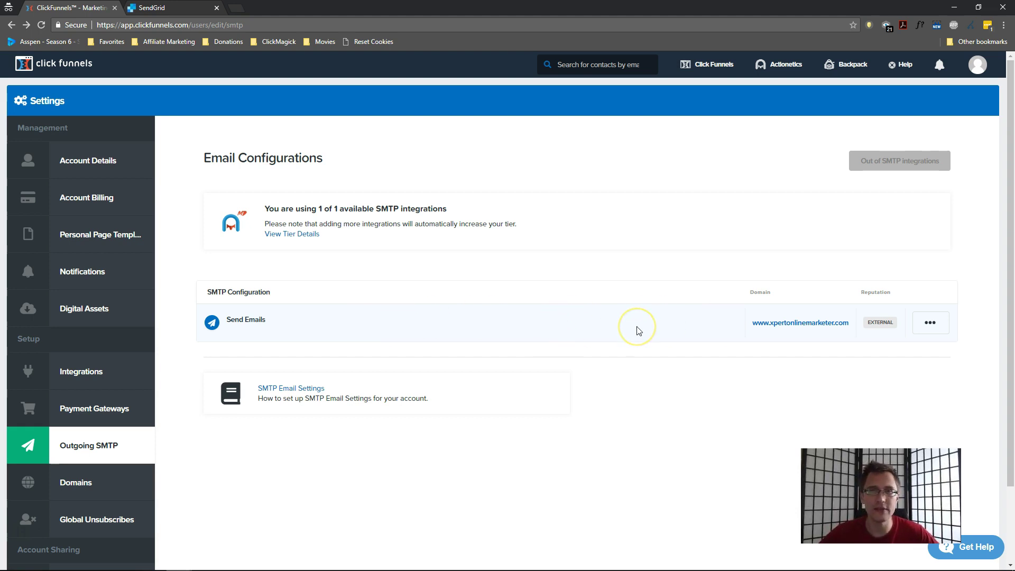
Open the Experimental Funnel from the funnels list and show the automation of its Optin step
mouse_move(703, 69)
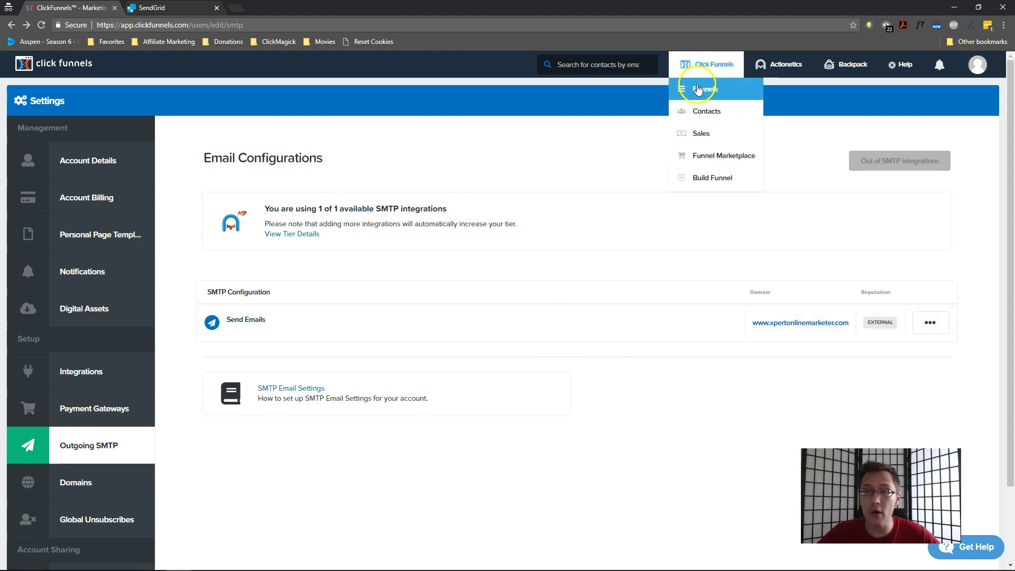
left_click(698, 96)
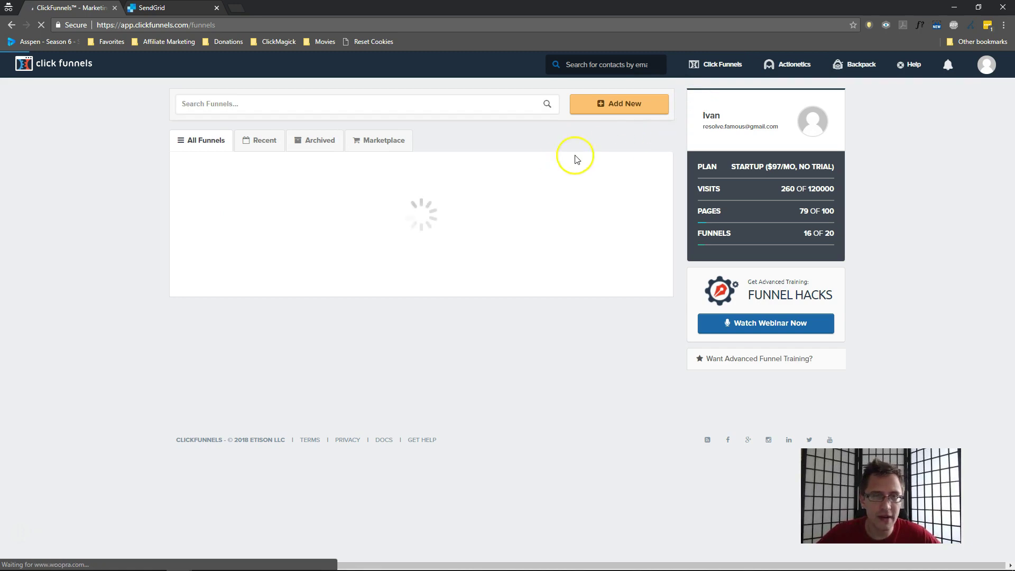
left_click(658, 192)
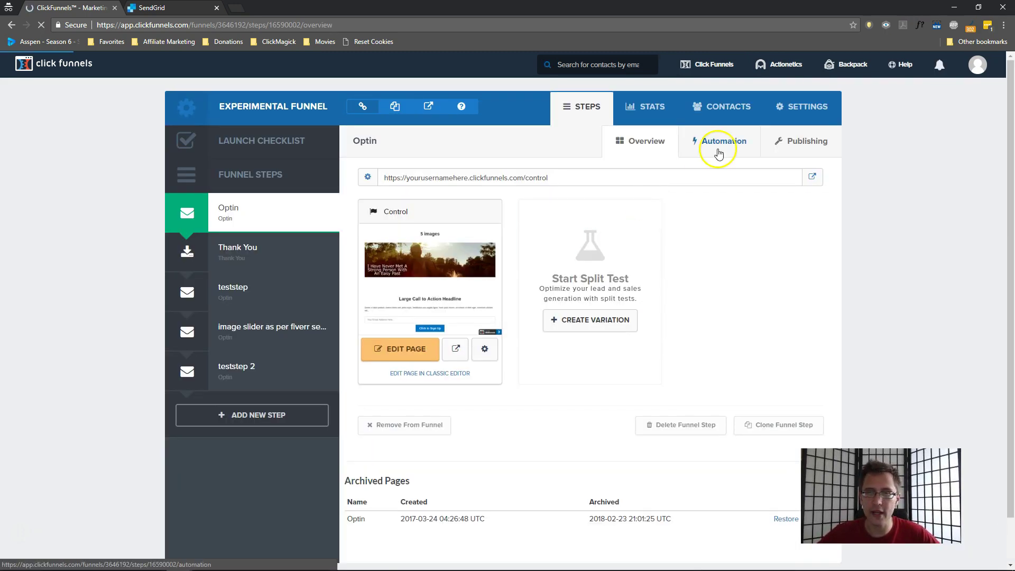
left_click(717, 151)
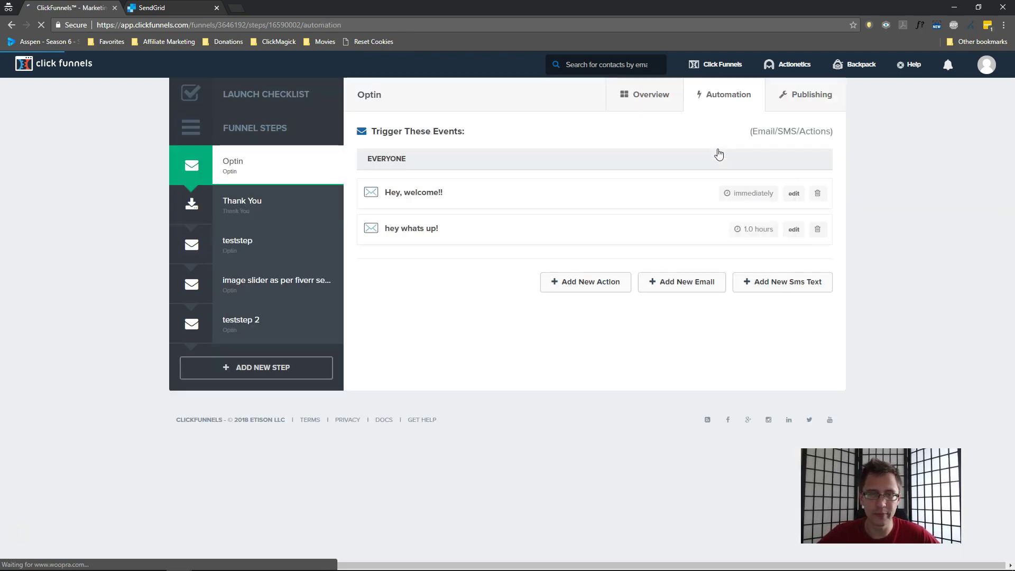
left_click(670, 285)
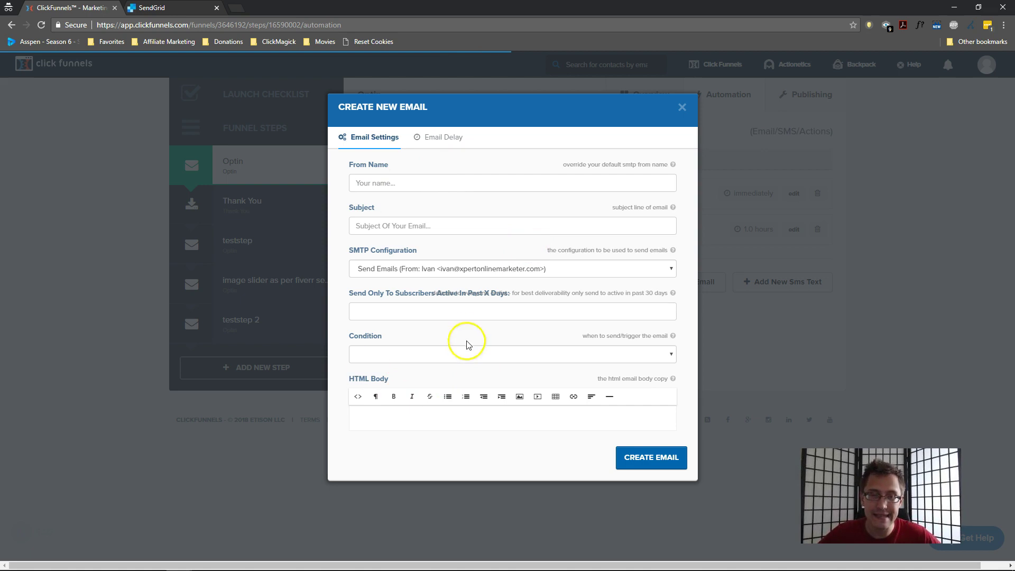
left_click(373, 423)
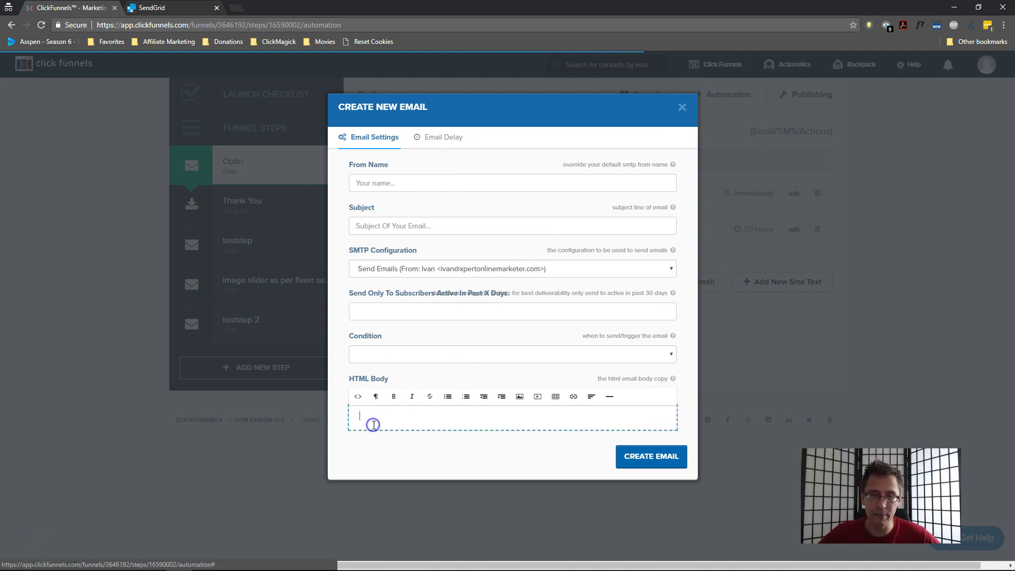
left_click(681, 107)
Open the "Hey, welcome!!" email for editing and examine its From Name, Subject, SMTP Configuration and active-subscriber day limit
left_click(785, 194)
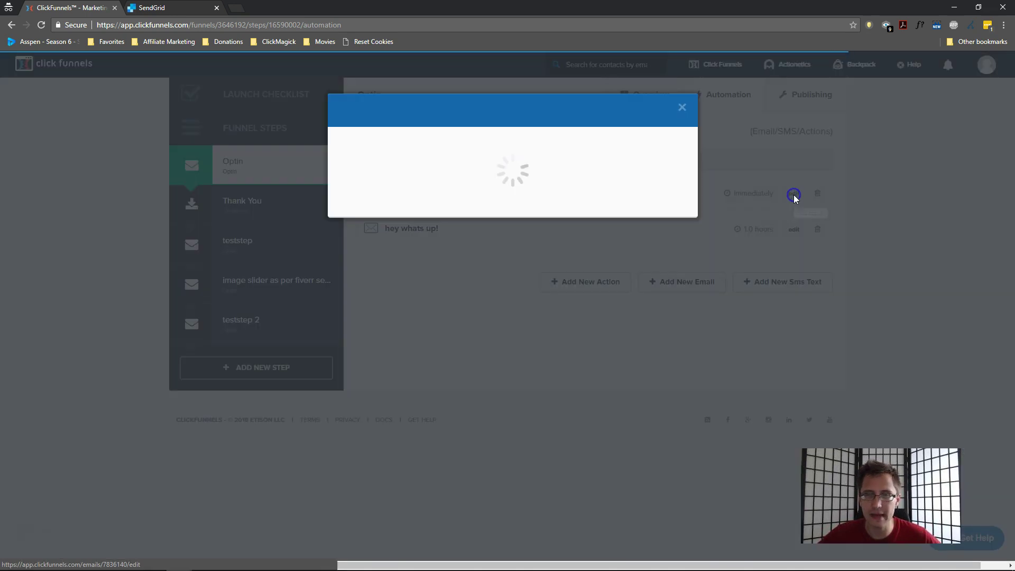
left_click(401, 182)
double_click(364, 184)
left_click_drag(403, 226, 345, 230)
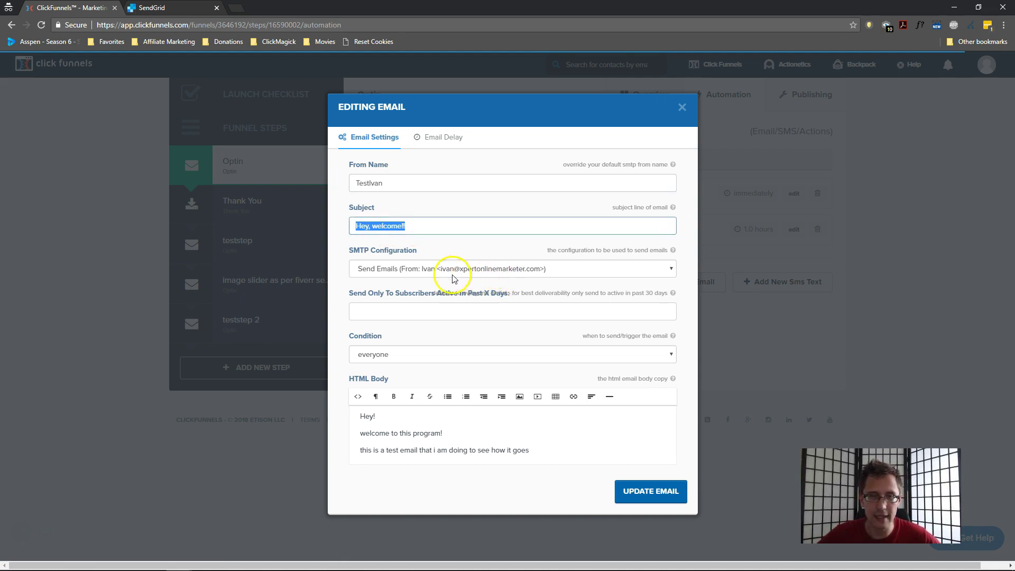
left_click(470, 271)
left_click(470, 271)
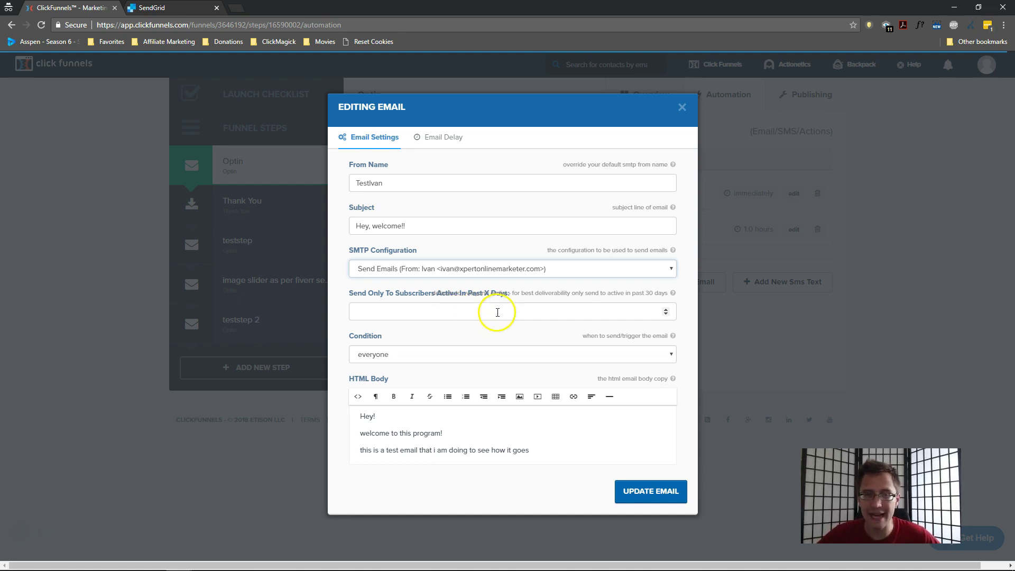
left_click(666, 309)
left_click(665, 309)
left_click(666, 309)
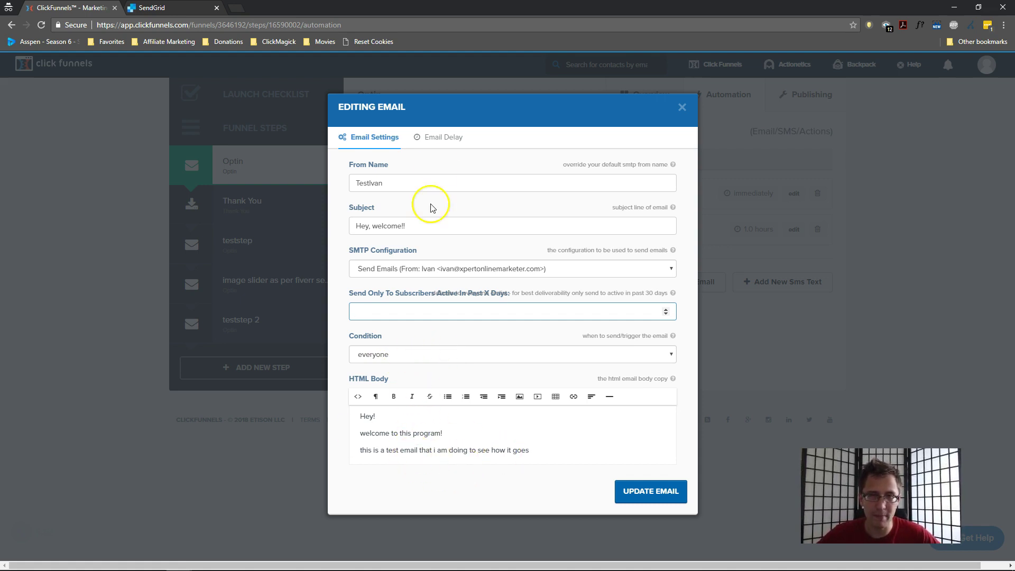
Try a delay of 2 days for the "Hey, welcome!!" email and close the editor without updating it
left_click(443, 139)
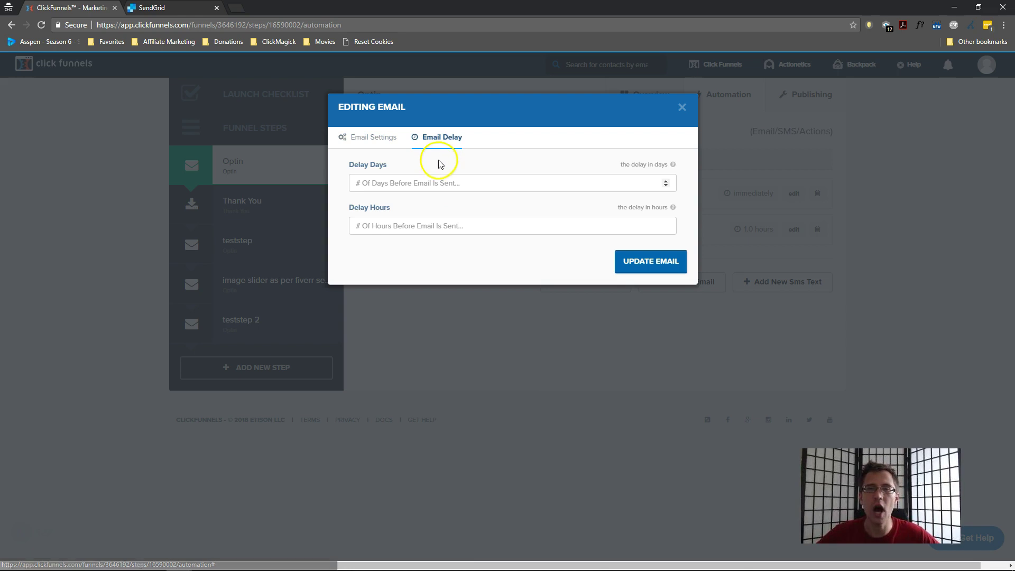
left_click(597, 184)
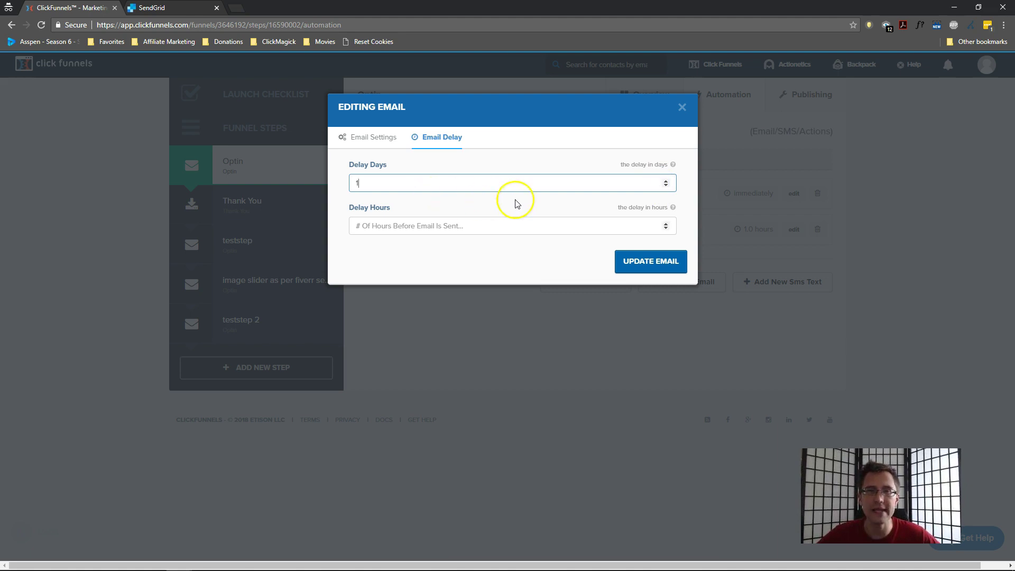
left_click(664, 181)
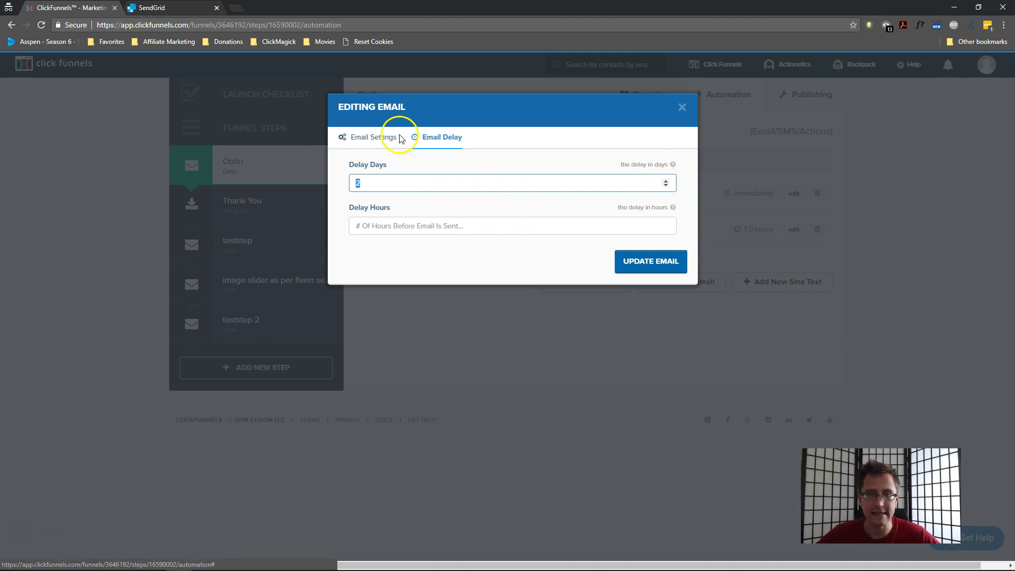
left_click(682, 108)
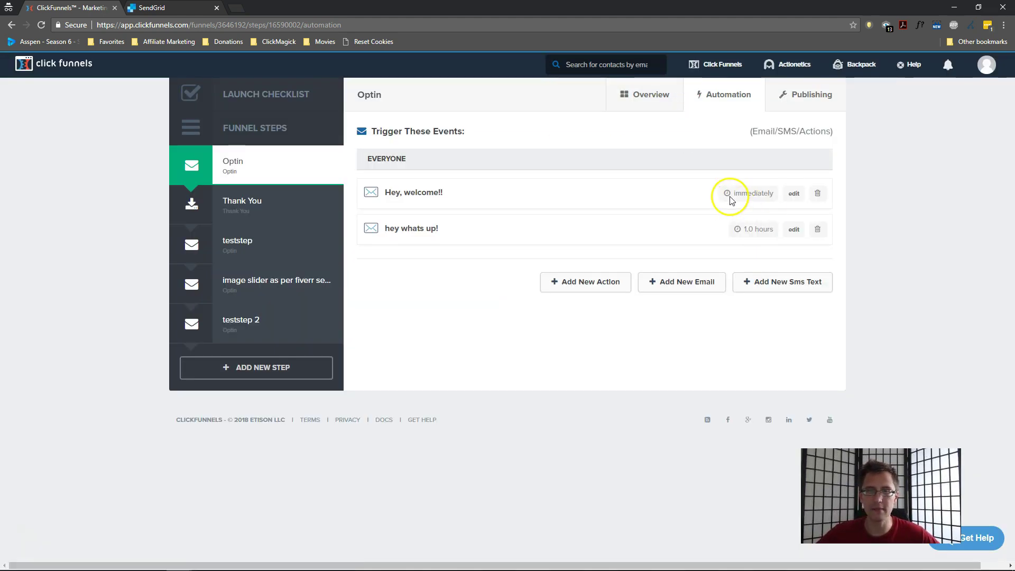
Examine the send delays of the "Hey, welcome!!" and "hey whats up!" emails in the Optin automation
left_click_drag(733, 194, 769, 190)
left_click_drag(745, 228, 781, 238)
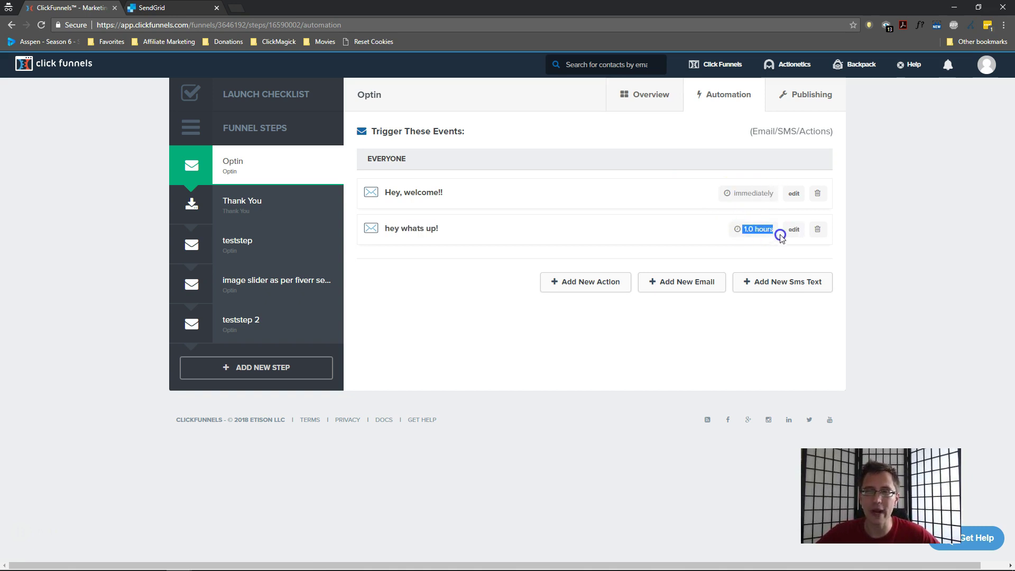
left_click(743, 253)
left_click(751, 290)
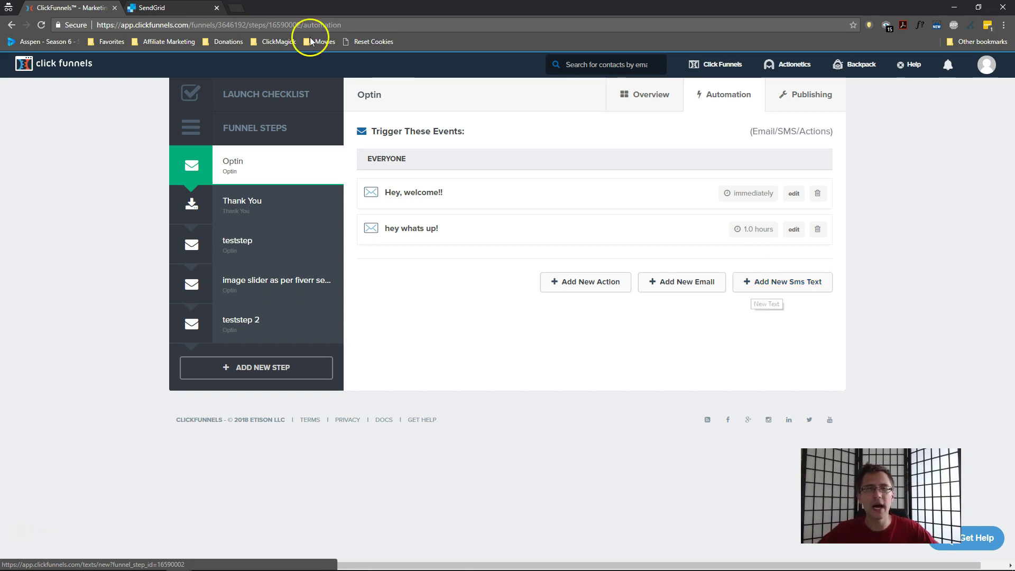
key("ctrl+Tab")
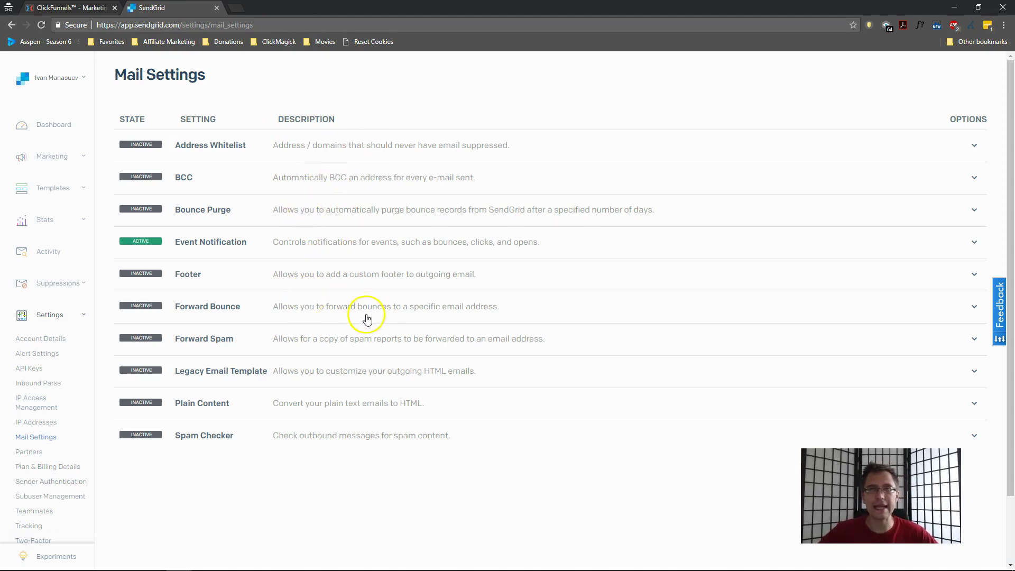
left_click(463, 315)
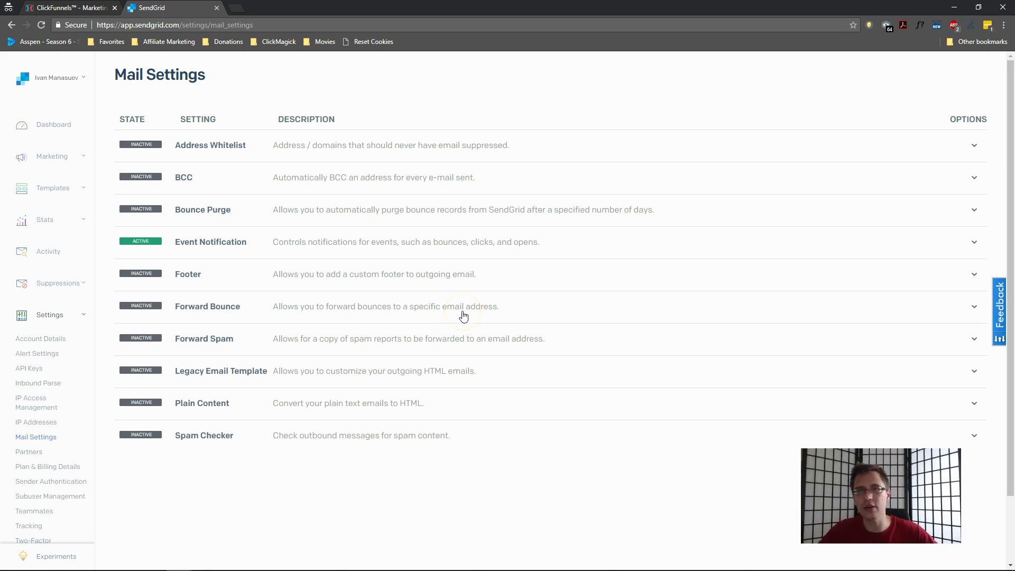
left_click(85, 8)
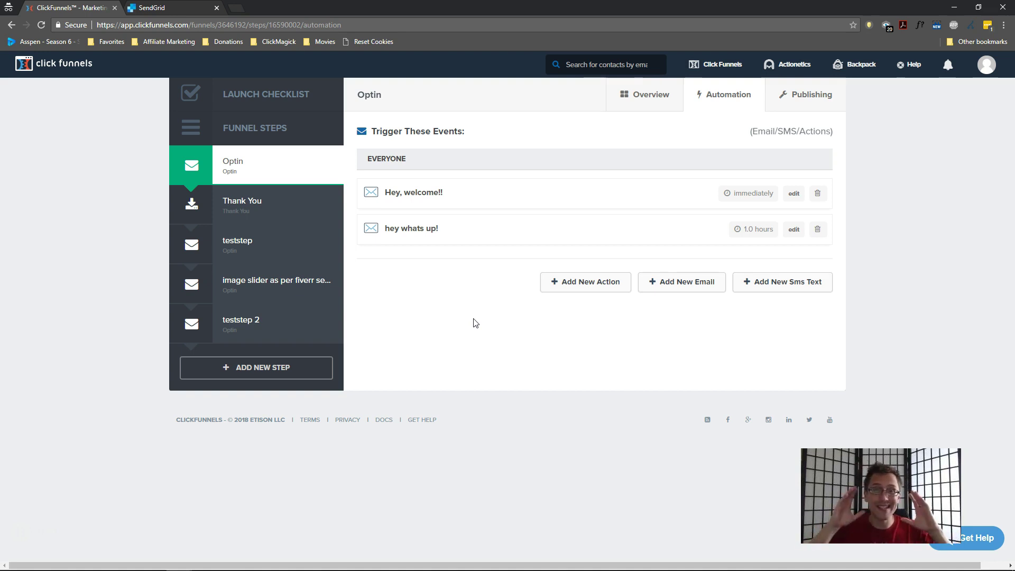
left_click(464, 317)
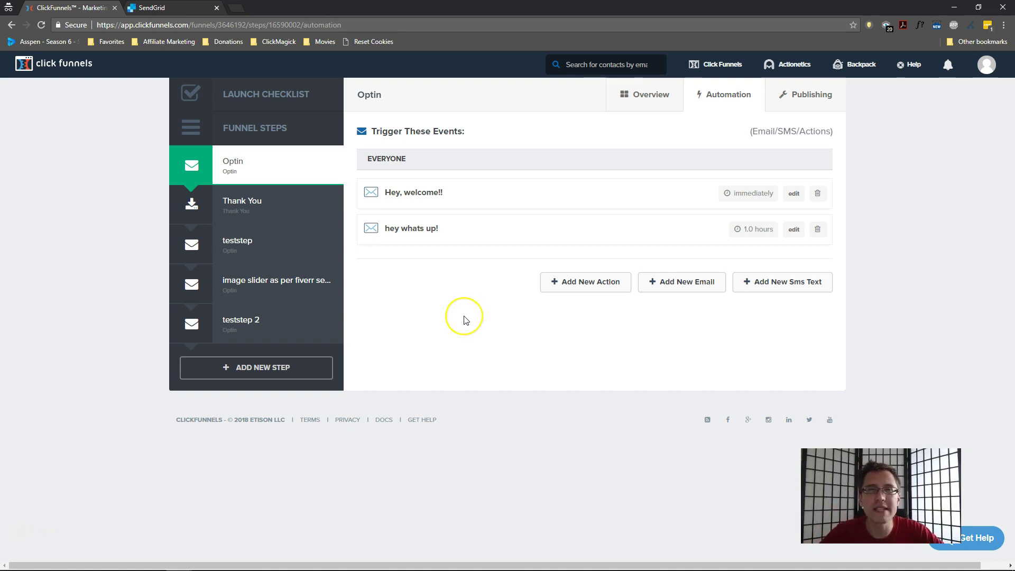